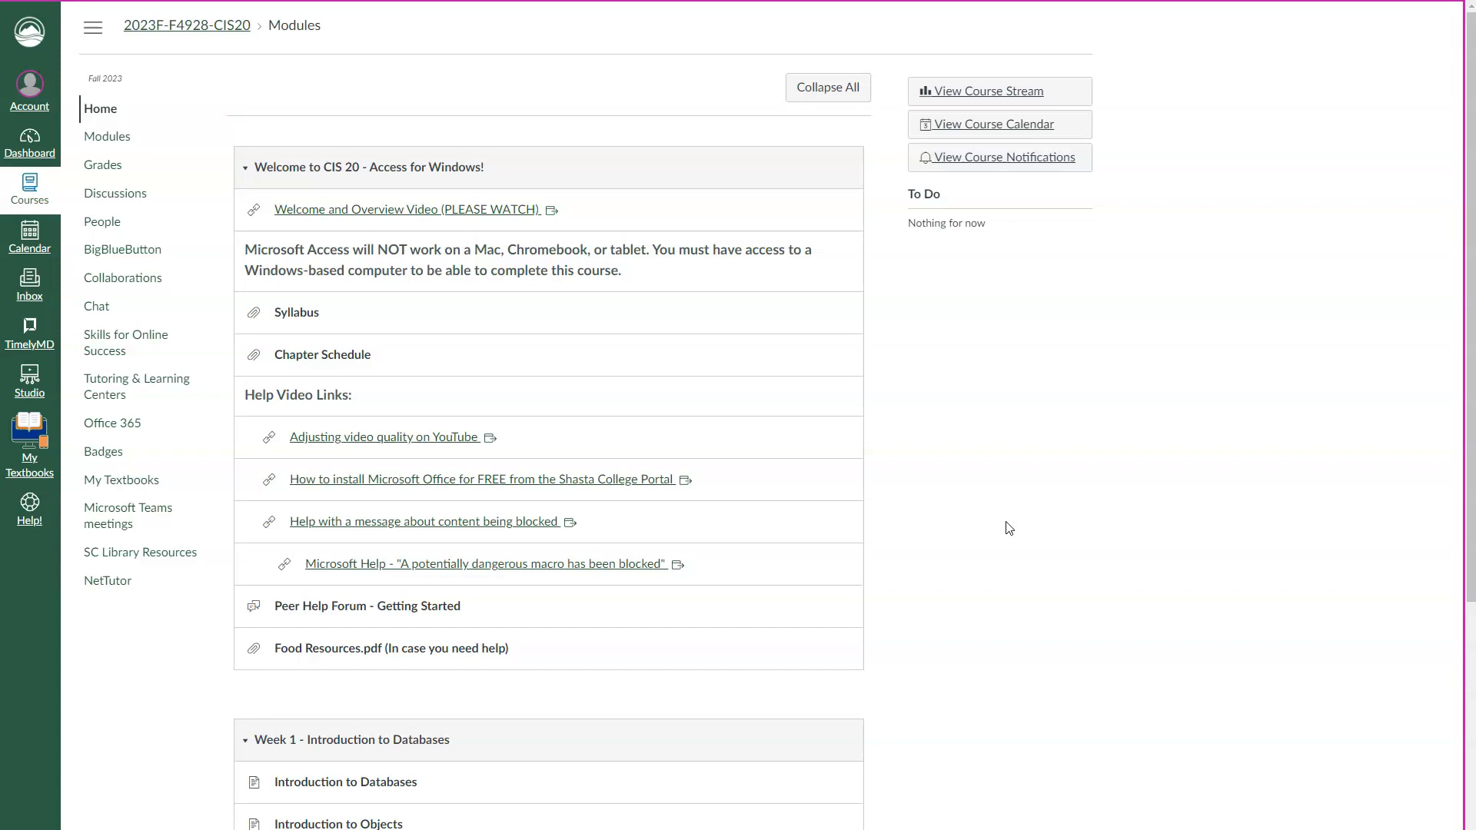
Open the Canvas 'Getting Started in Access' page and scroll to the challenge database download link.
click(998, 526)
scroll(884, 431, down, 5)
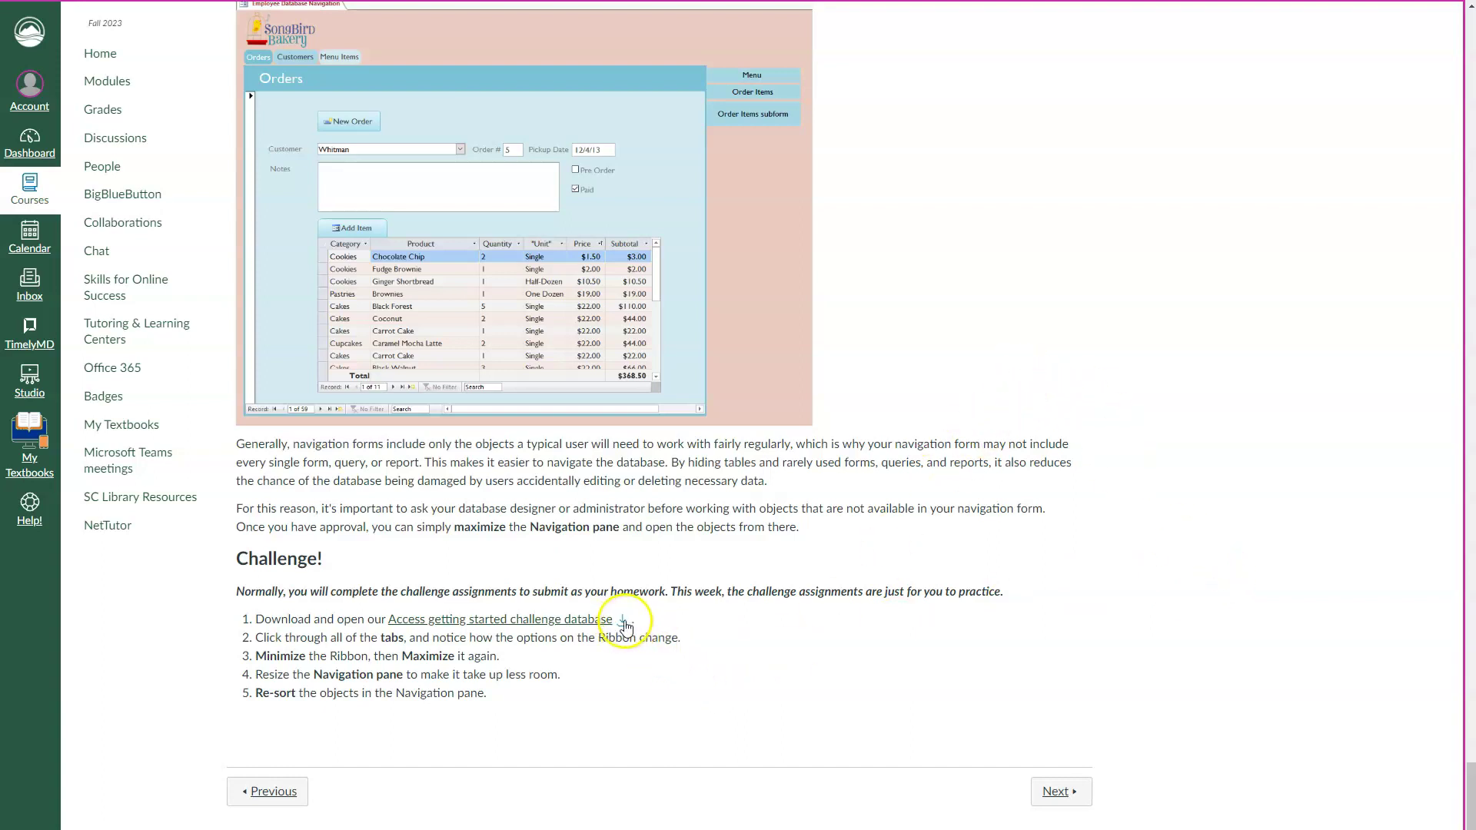
key(alt+Left)
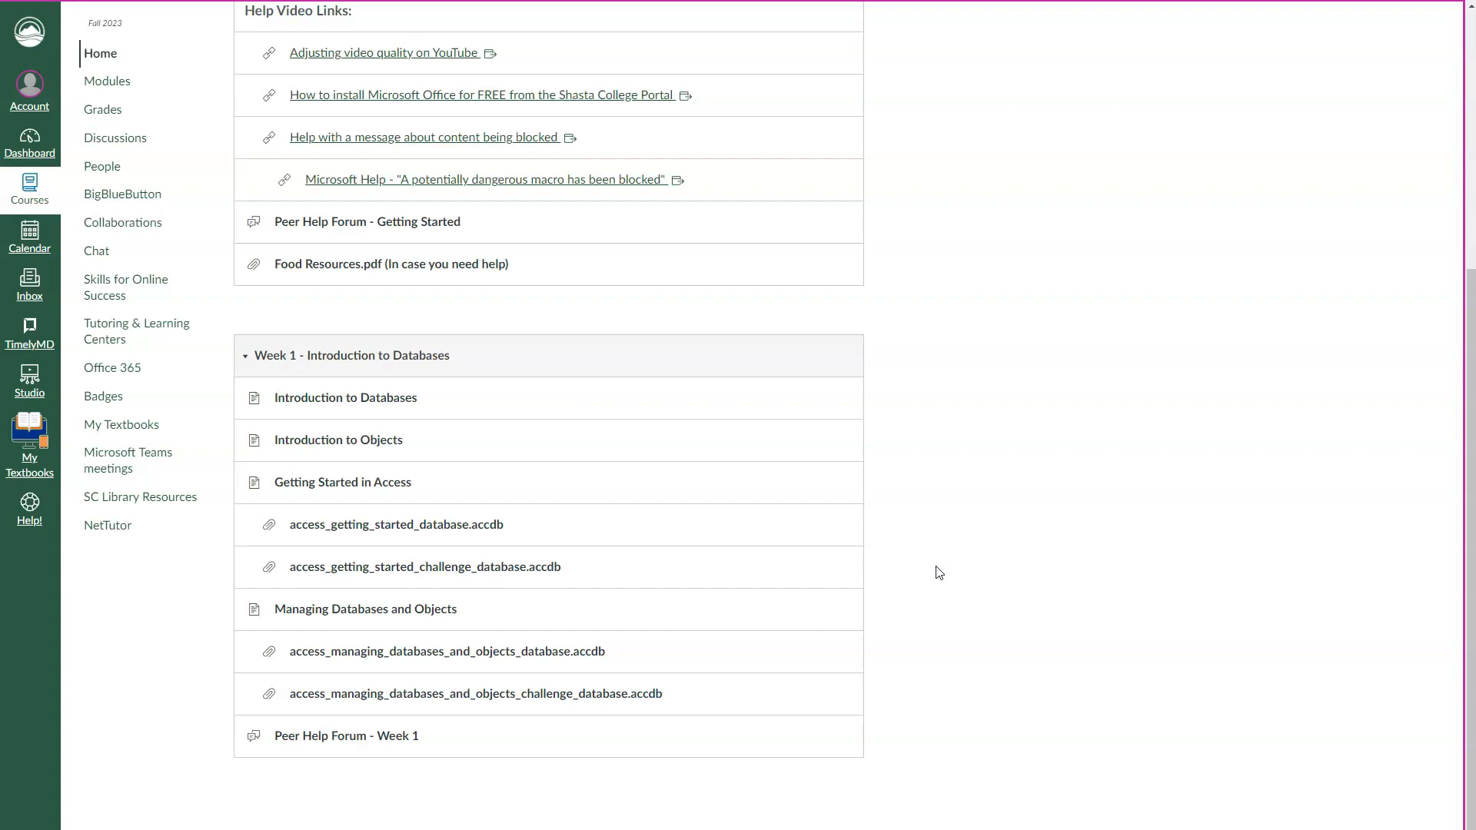
Bring the File Explorer Downloads window, listing the downloaded .accdb files, into view beside the course page.
click(1234, 534)
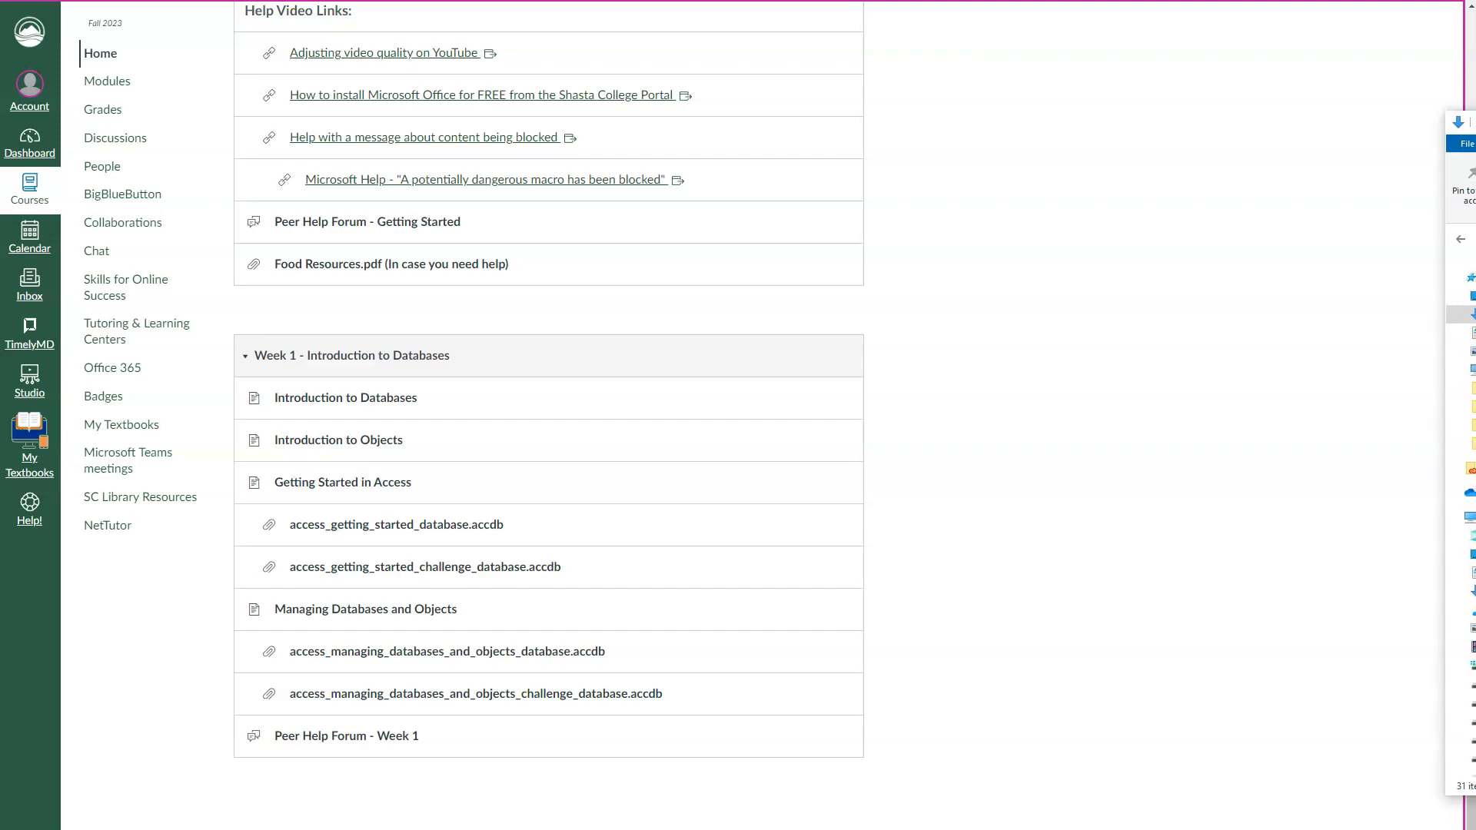
drag(1464, 125, 1008, 125)
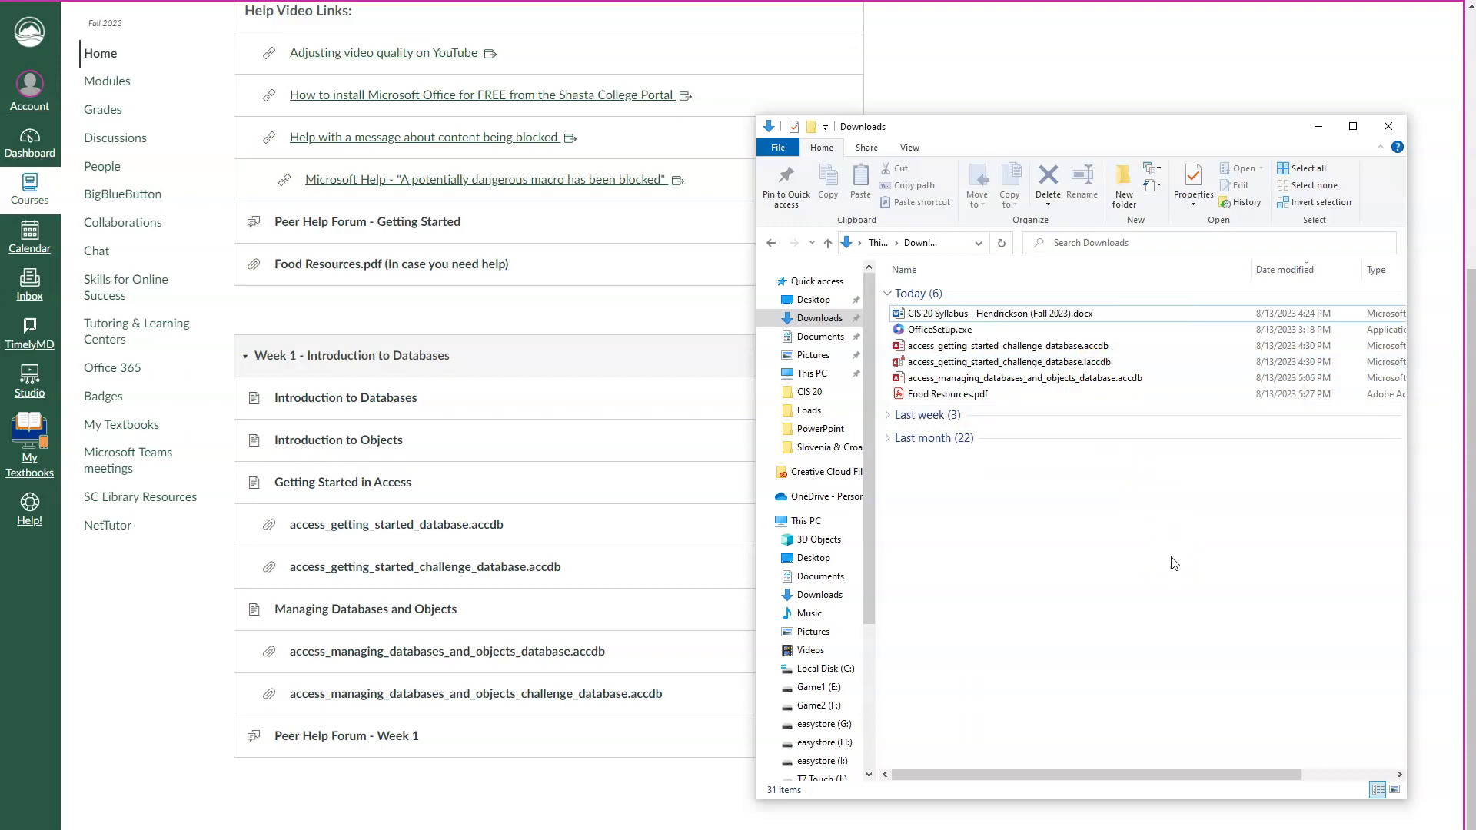
click(1100, 528)
Let the Downloads list refresh to today's five items, including both .accdb database files.
click(1054, 493)
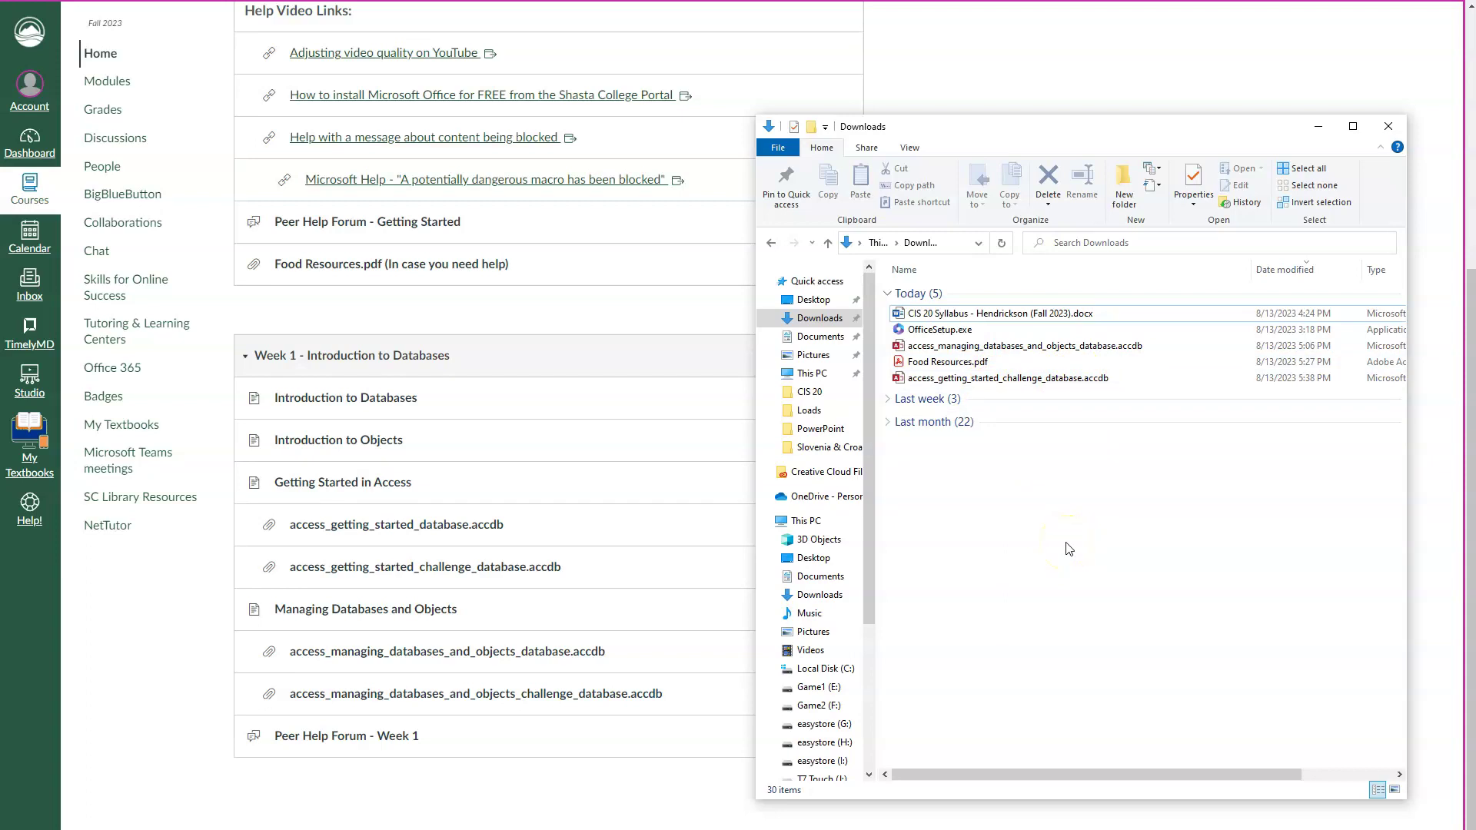
click(1057, 489)
click(1072, 478)
click(1163, 457)
click(1154, 458)
Open access_managing_databases_and_objects_database.accdb in Access and dismiss the blocked active content warning.
double_click(1075, 348)
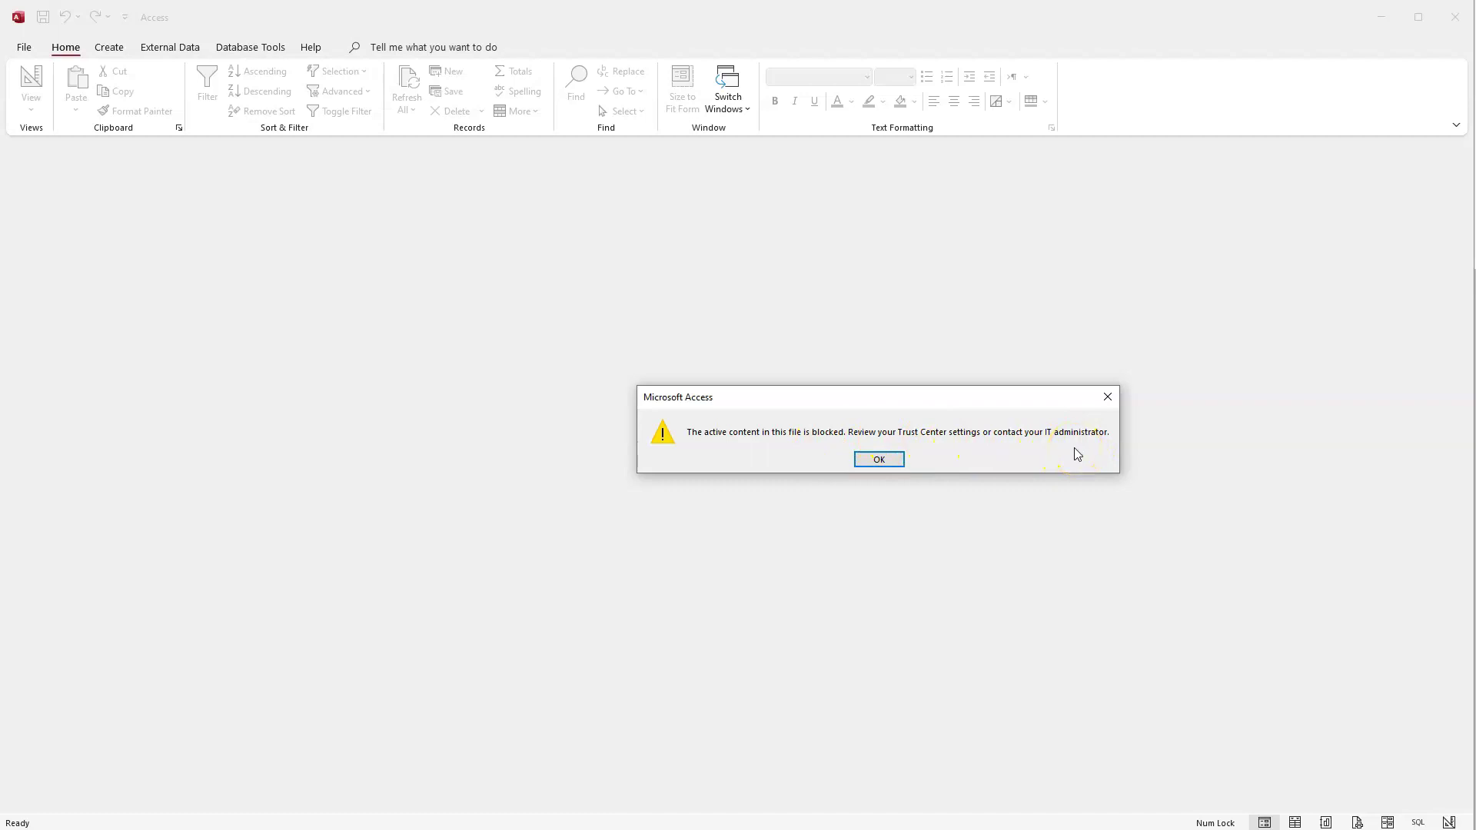
click(876, 459)
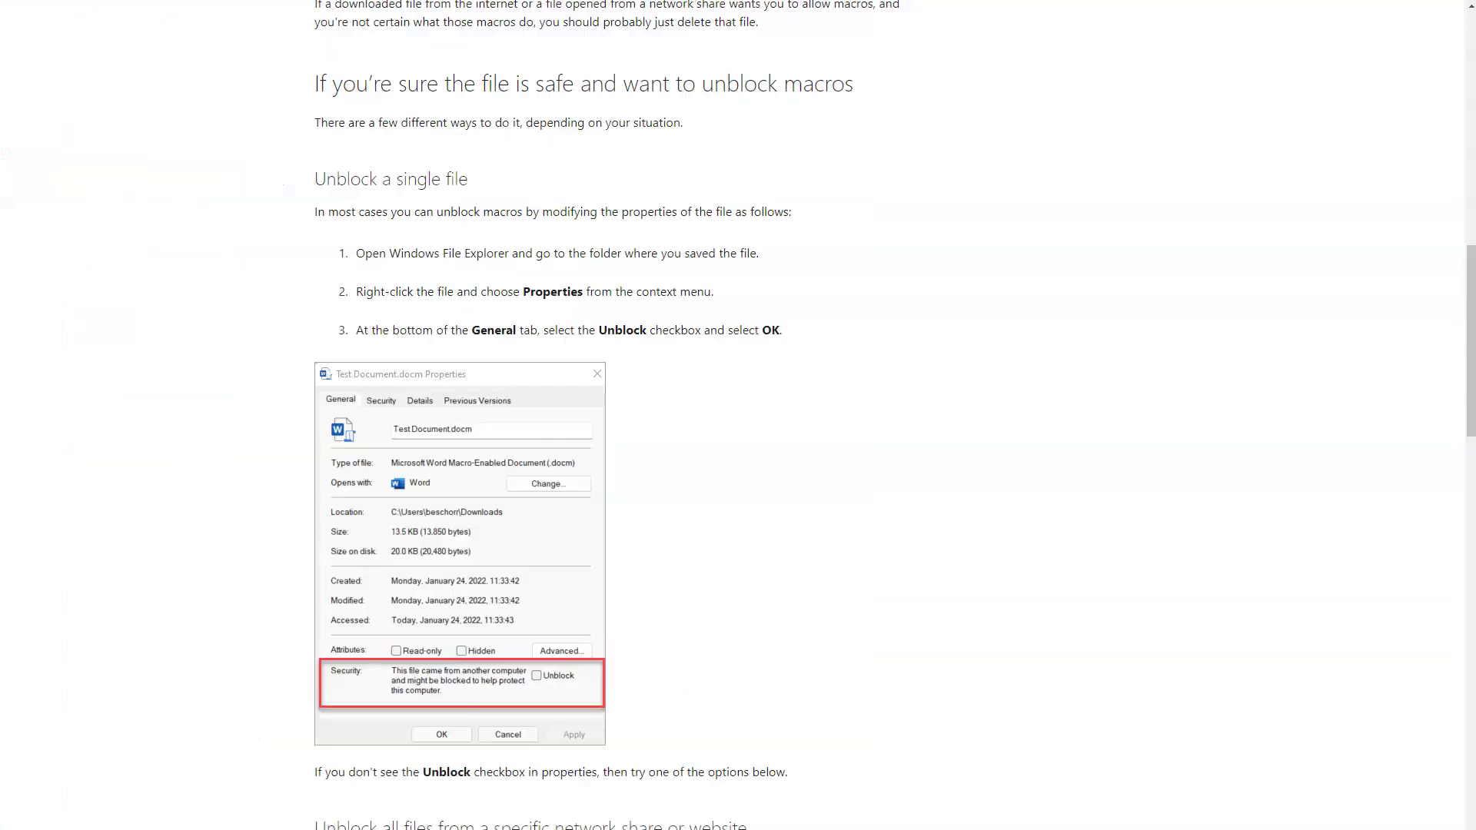
Scroll the Microsoft Support article to the three-step 'Unblock a single file' instructions.
scroll(811, 358, up, 7)
scroll(802, 370, up, 6)
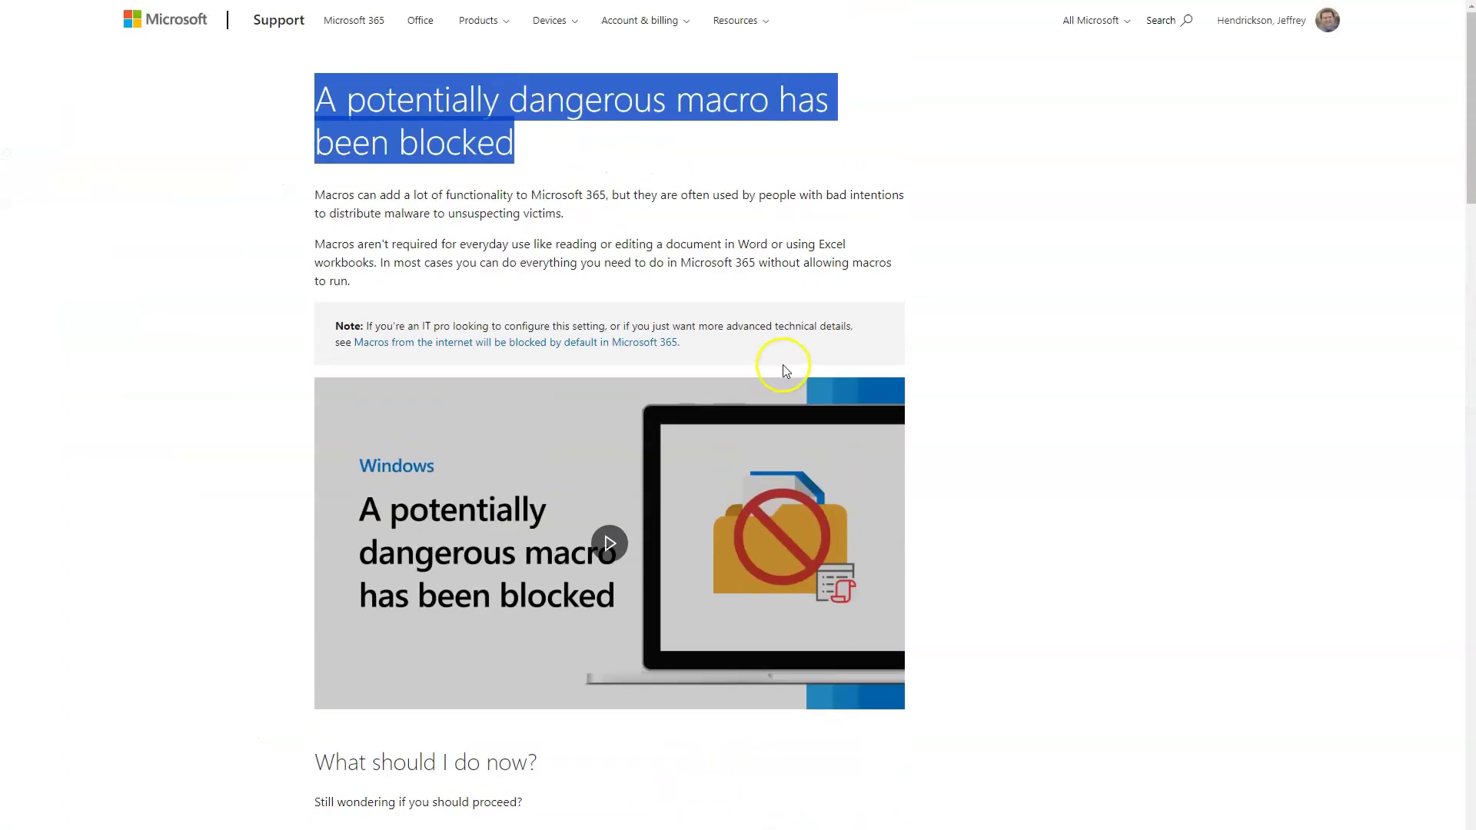
scroll(985, 425, down, 2)
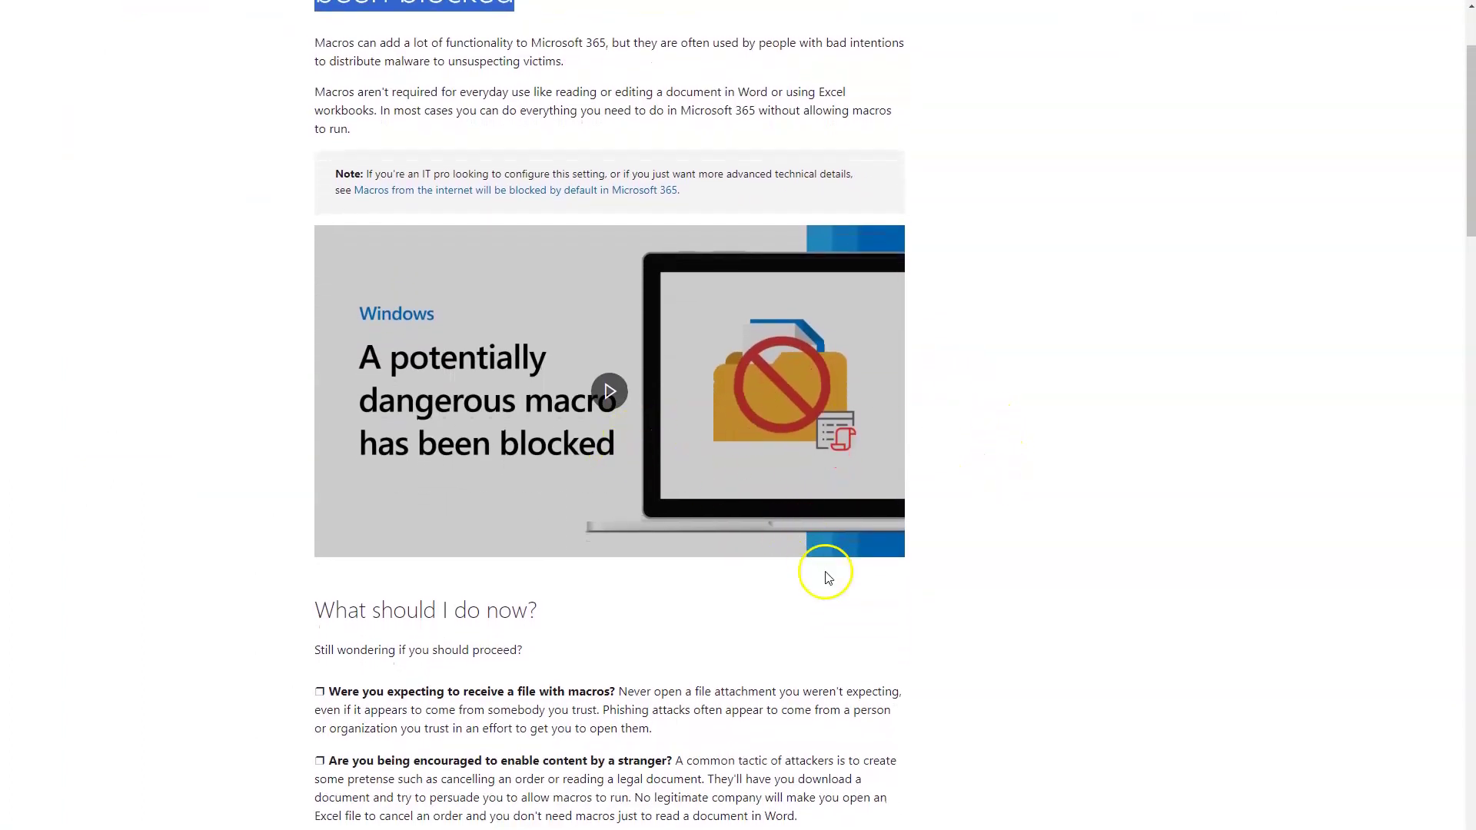
scroll(877, 632, down, 2)
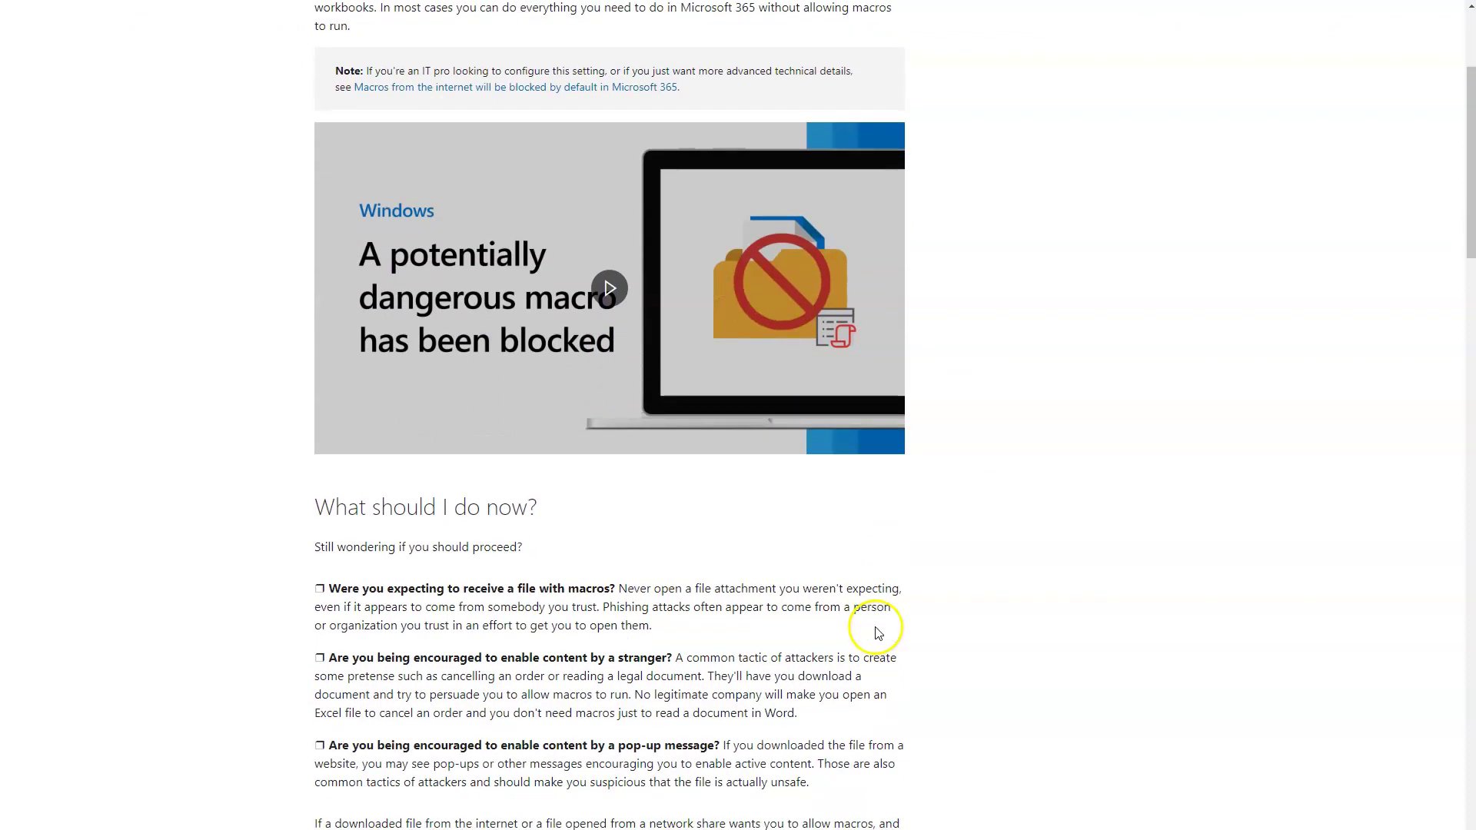
scroll(877, 631, down, 2)
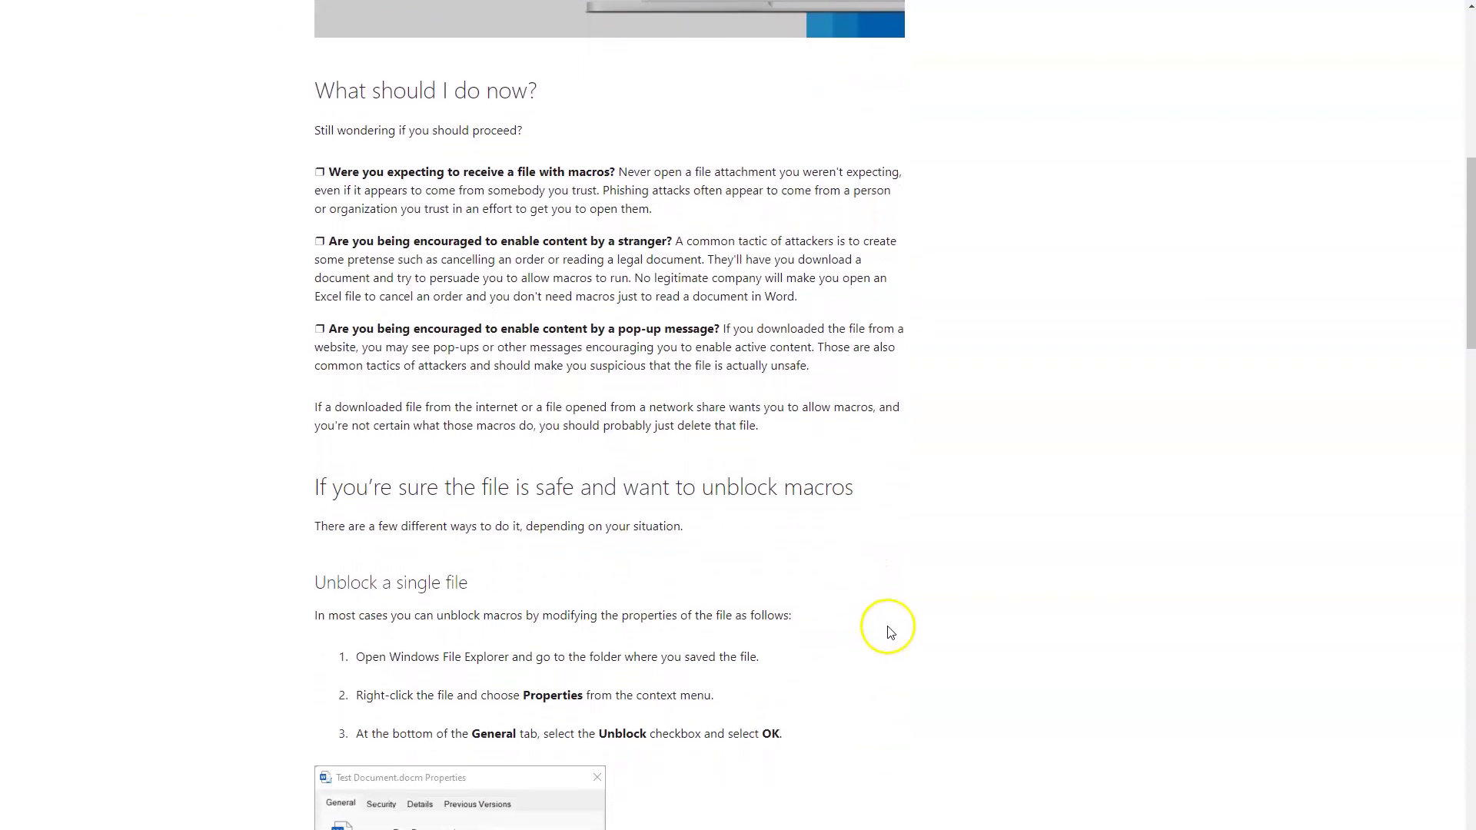
scroll(863, 615, up, 4)
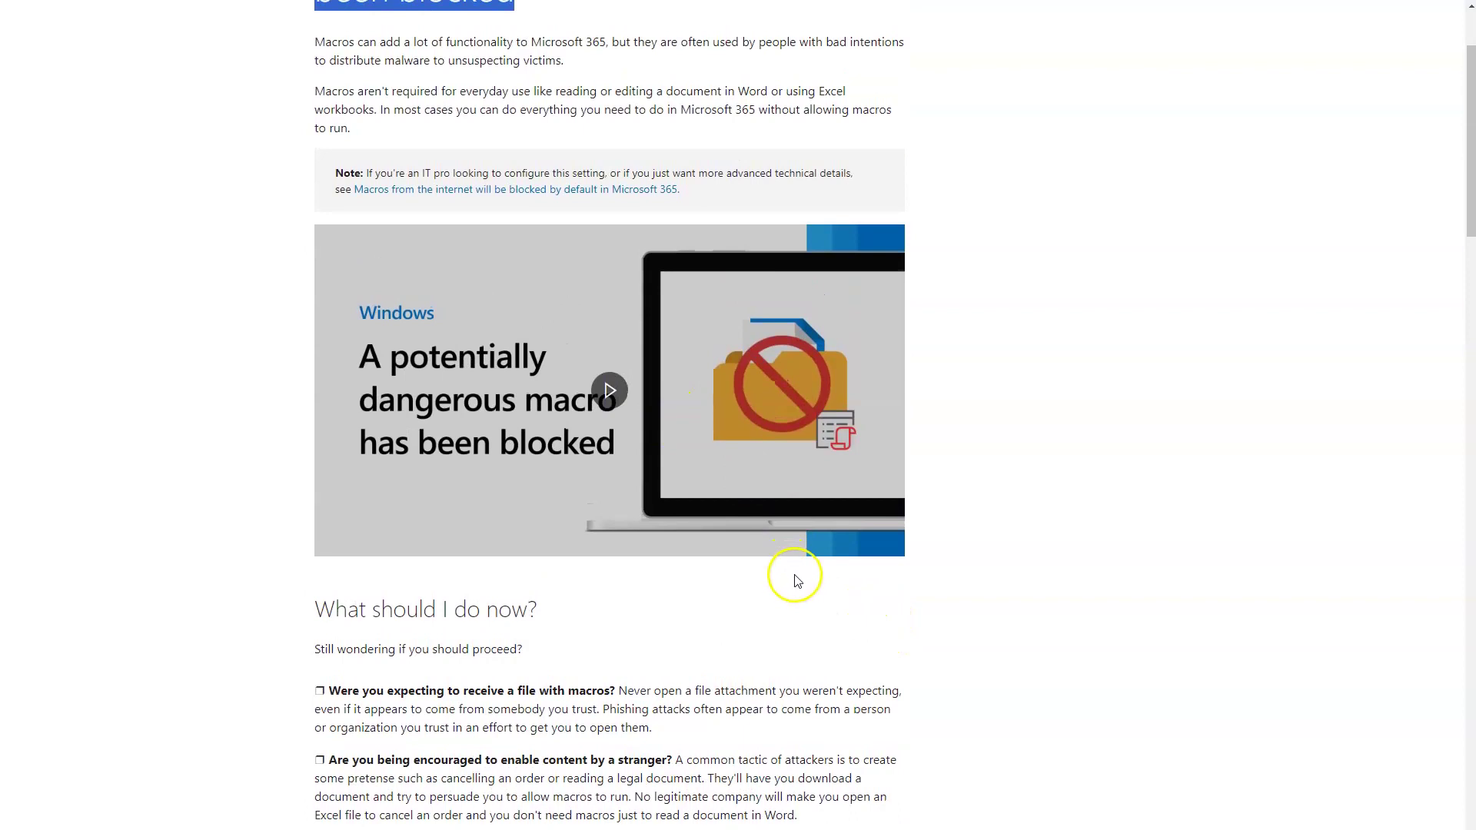
scroll(842, 638, down, 5)
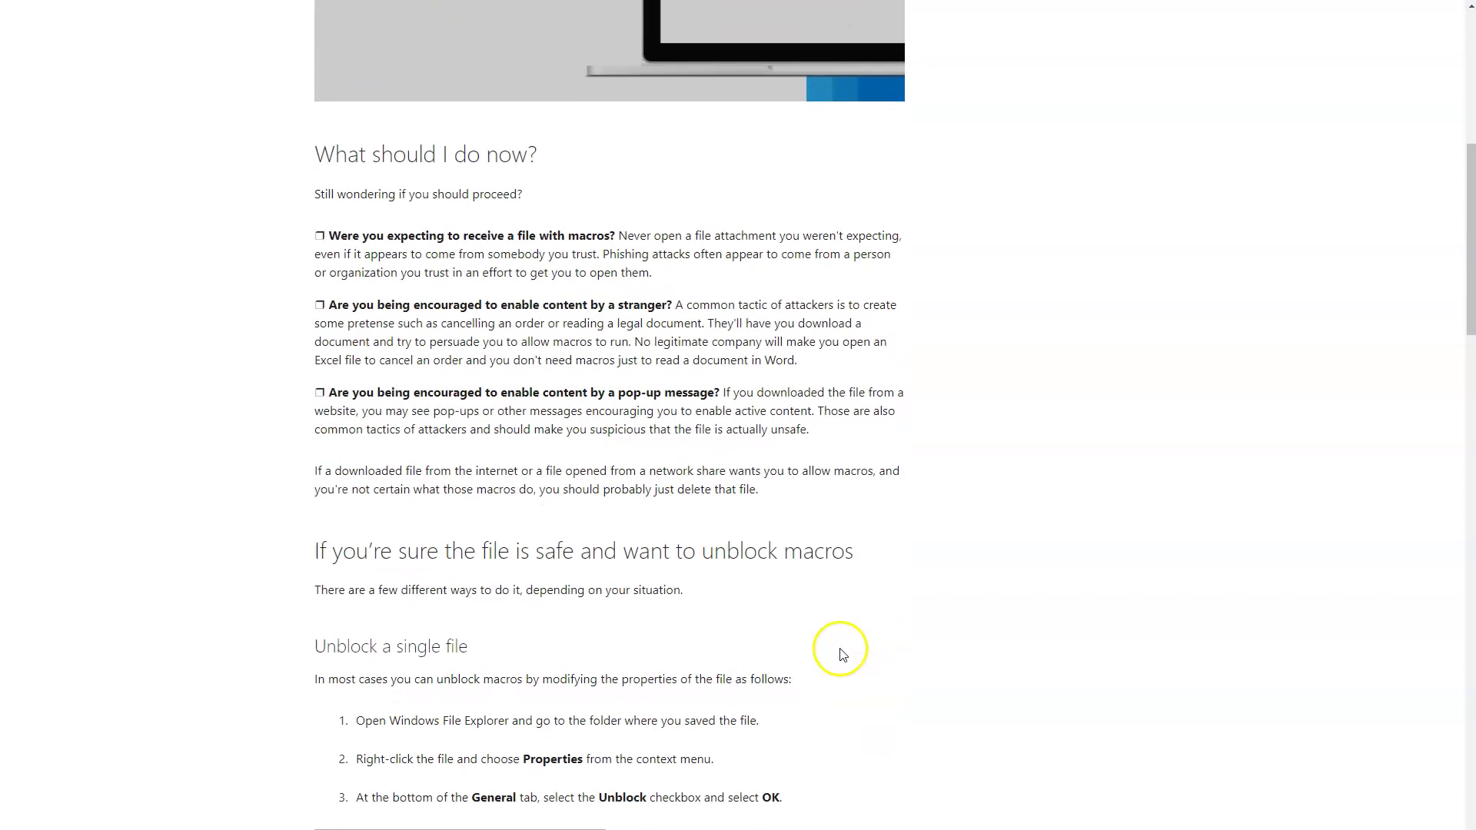
scroll(842, 654, down, 3)
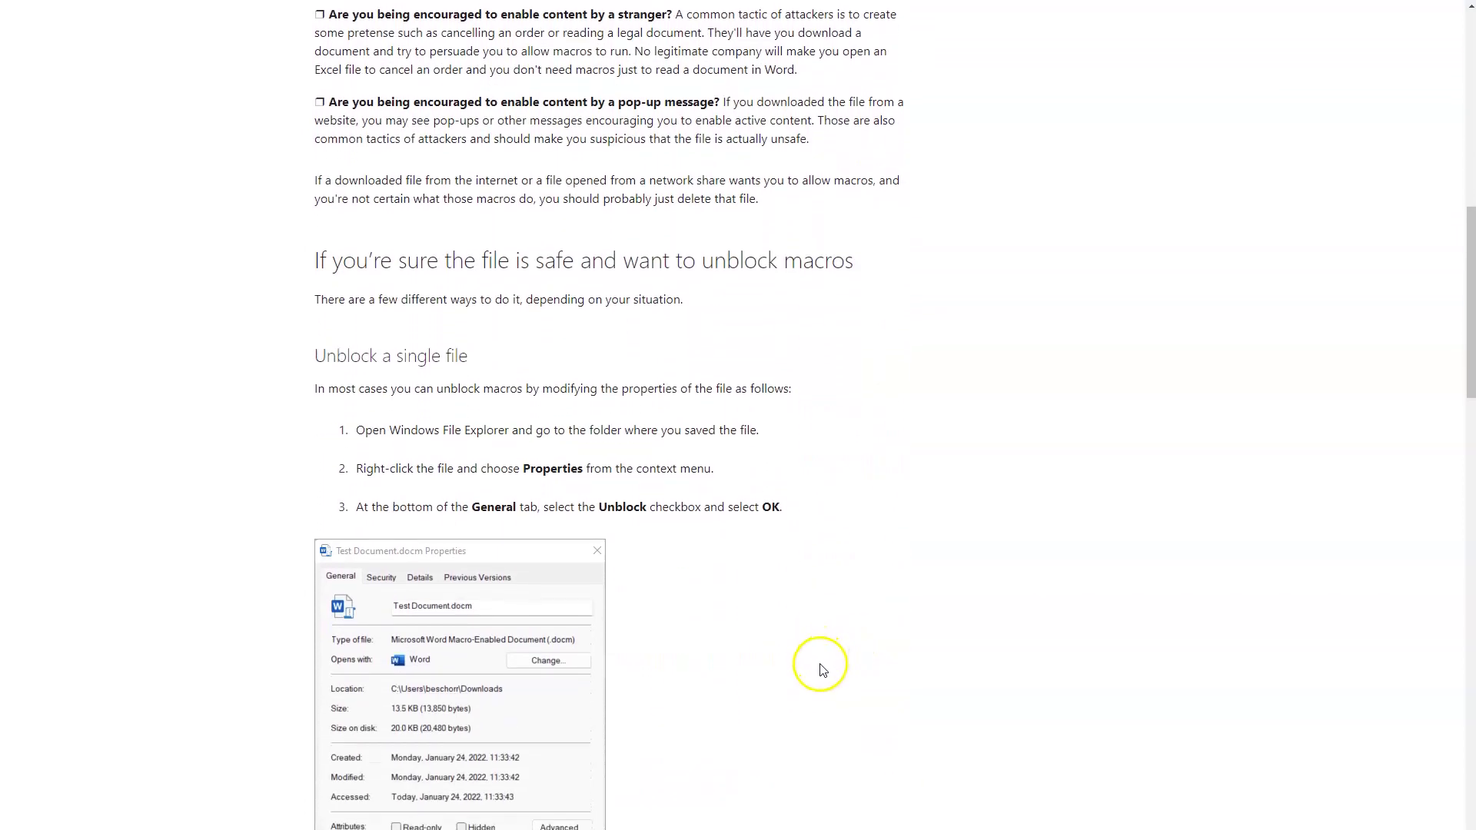
scroll(825, 670, down, 1)
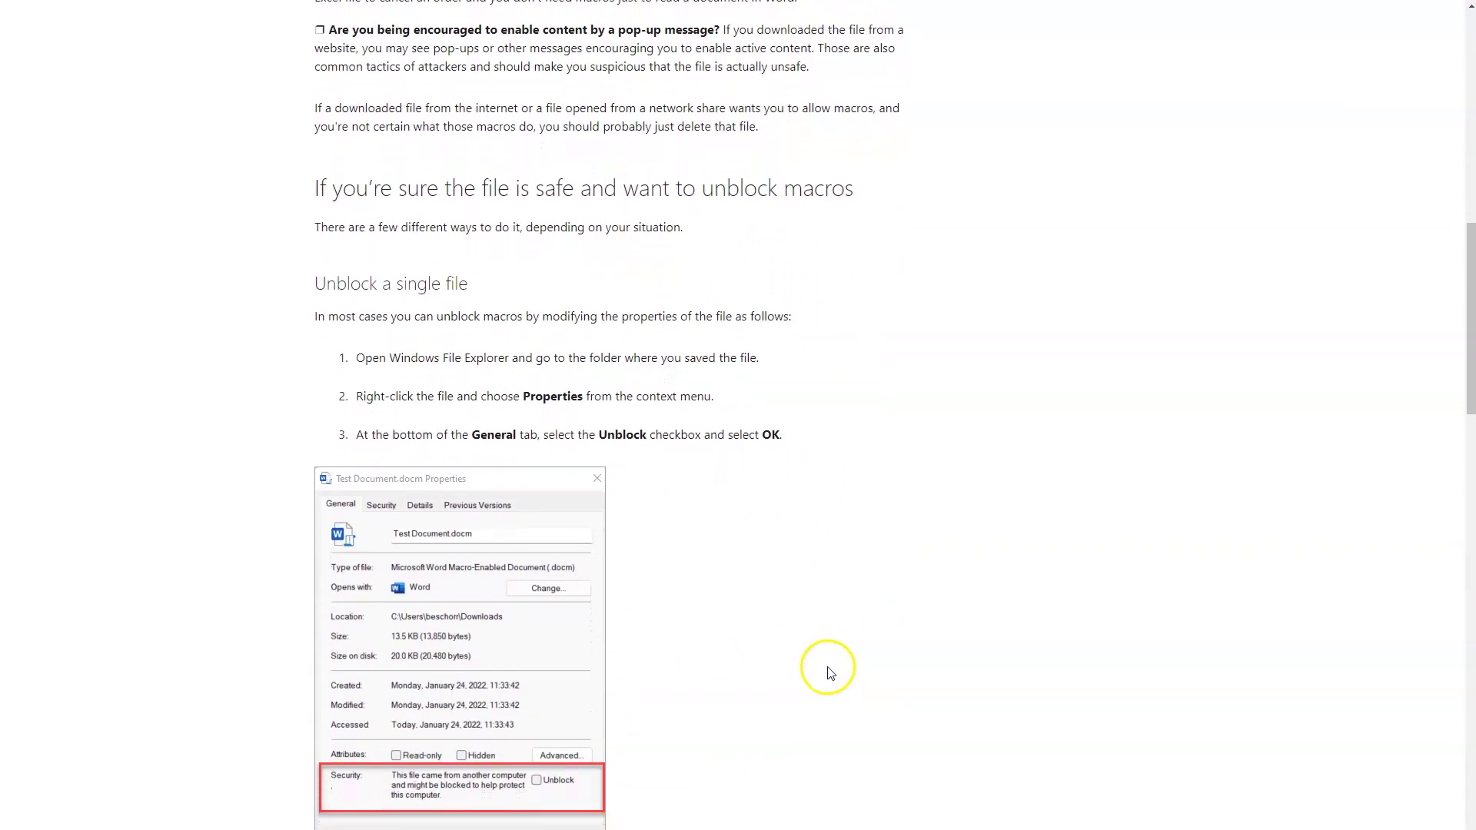
scroll(827, 671, down, 1)
scroll(791, 663, up, 7)
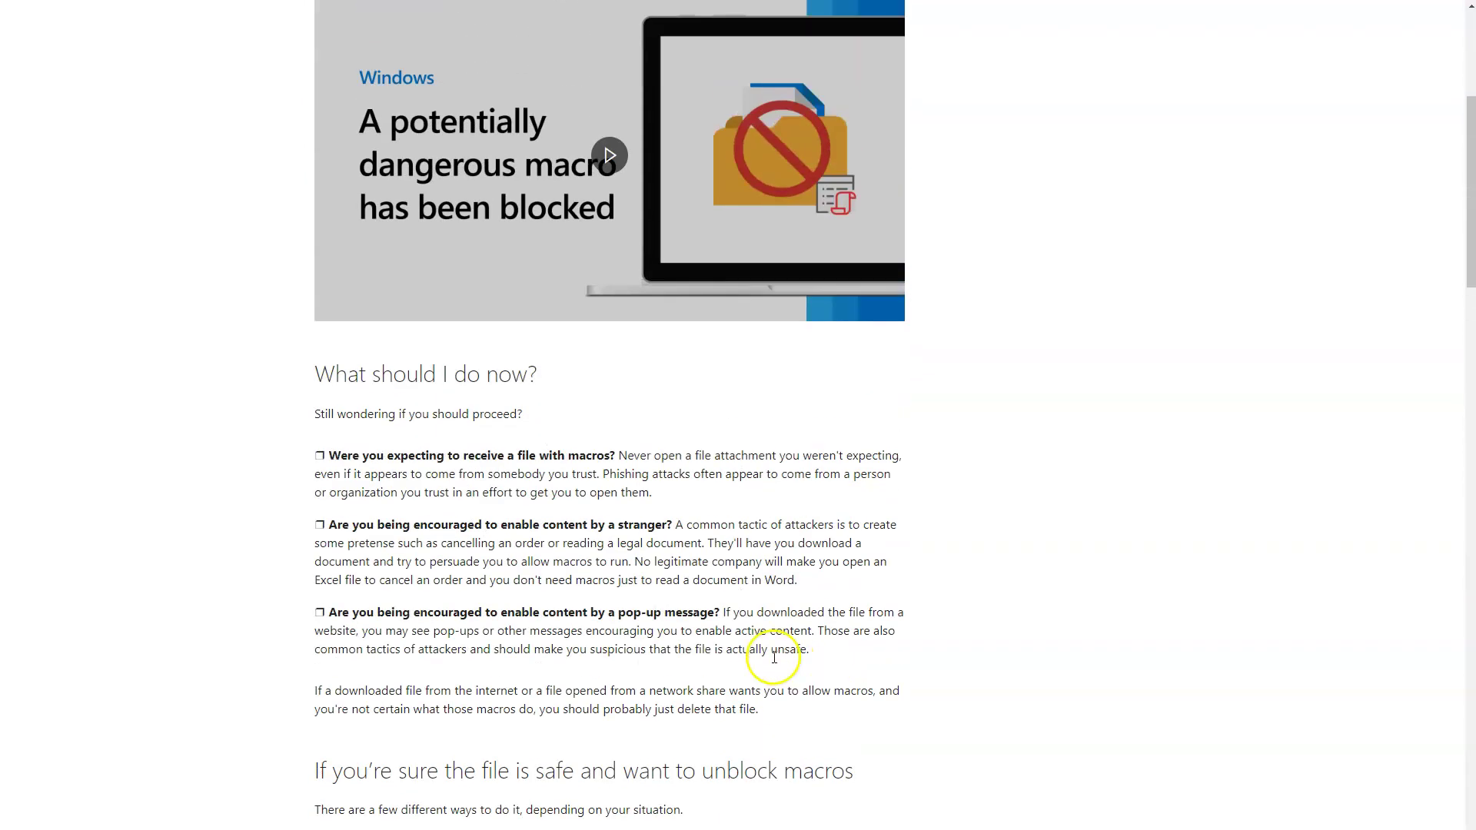
scroll(784, 646, up, 4)
scroll(766, 638, down, 5)
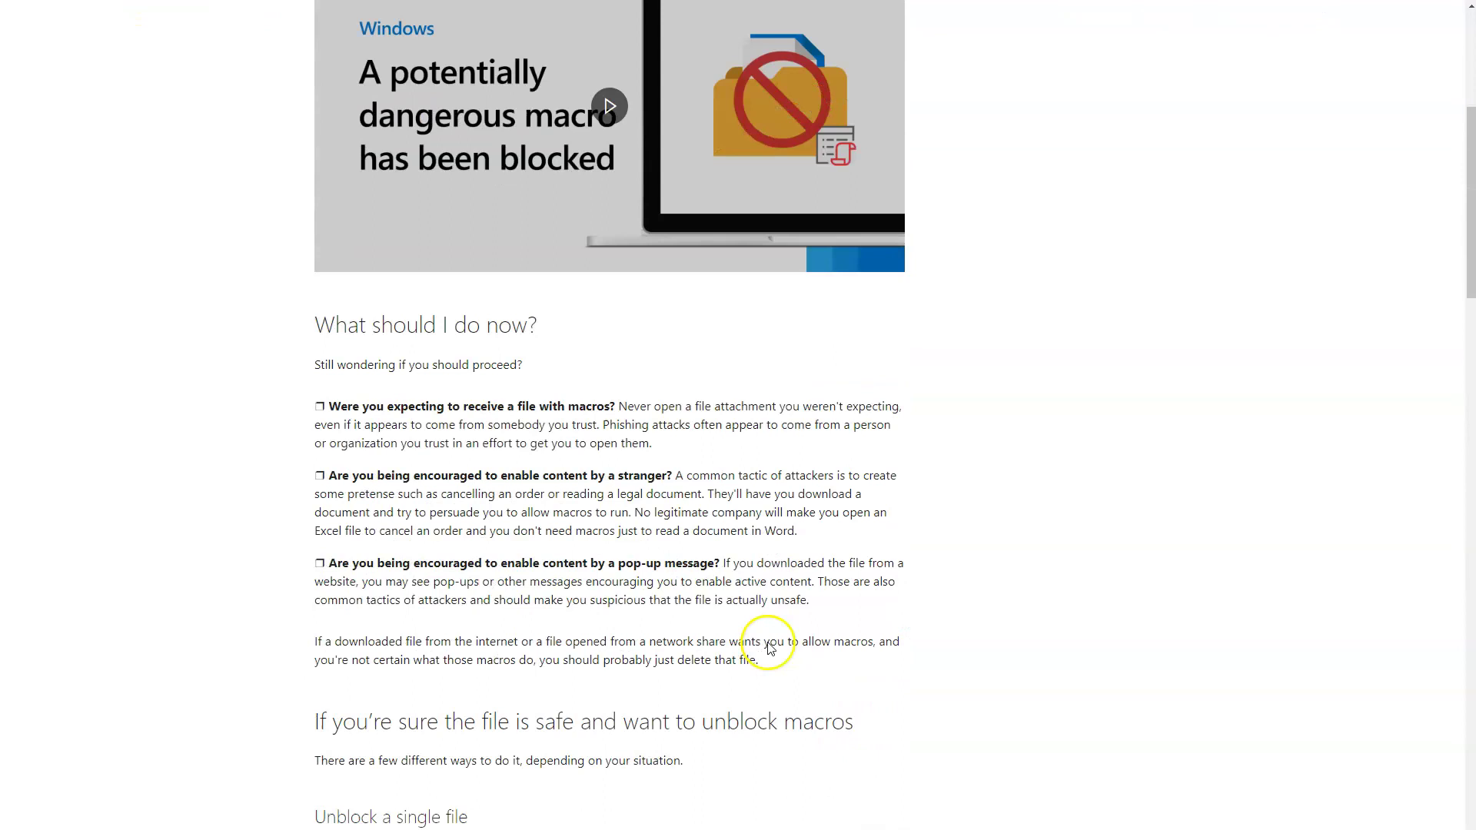
scroll(770, 648, down, 1)
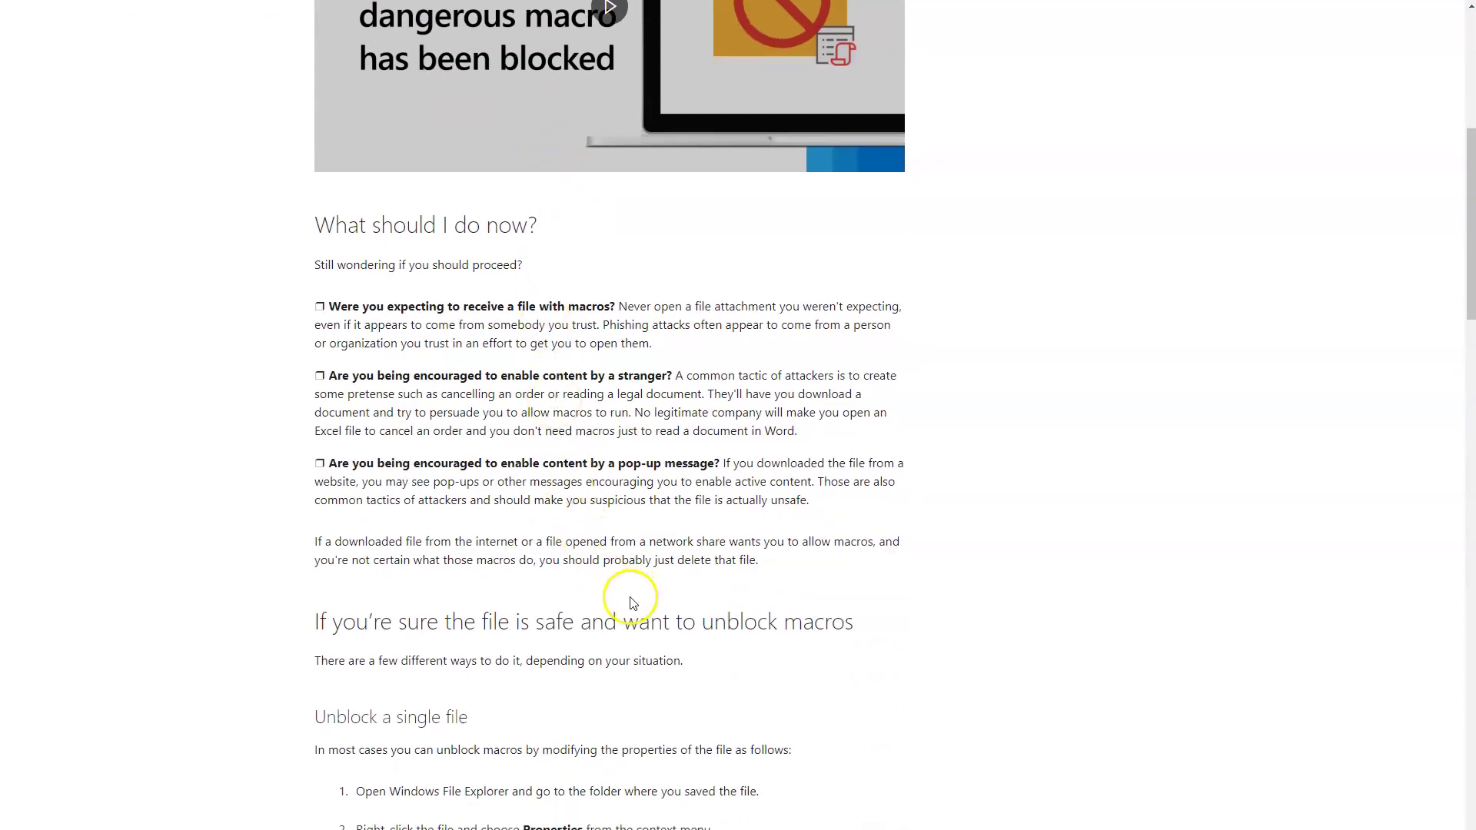
scroll(627, 603, down, 1)
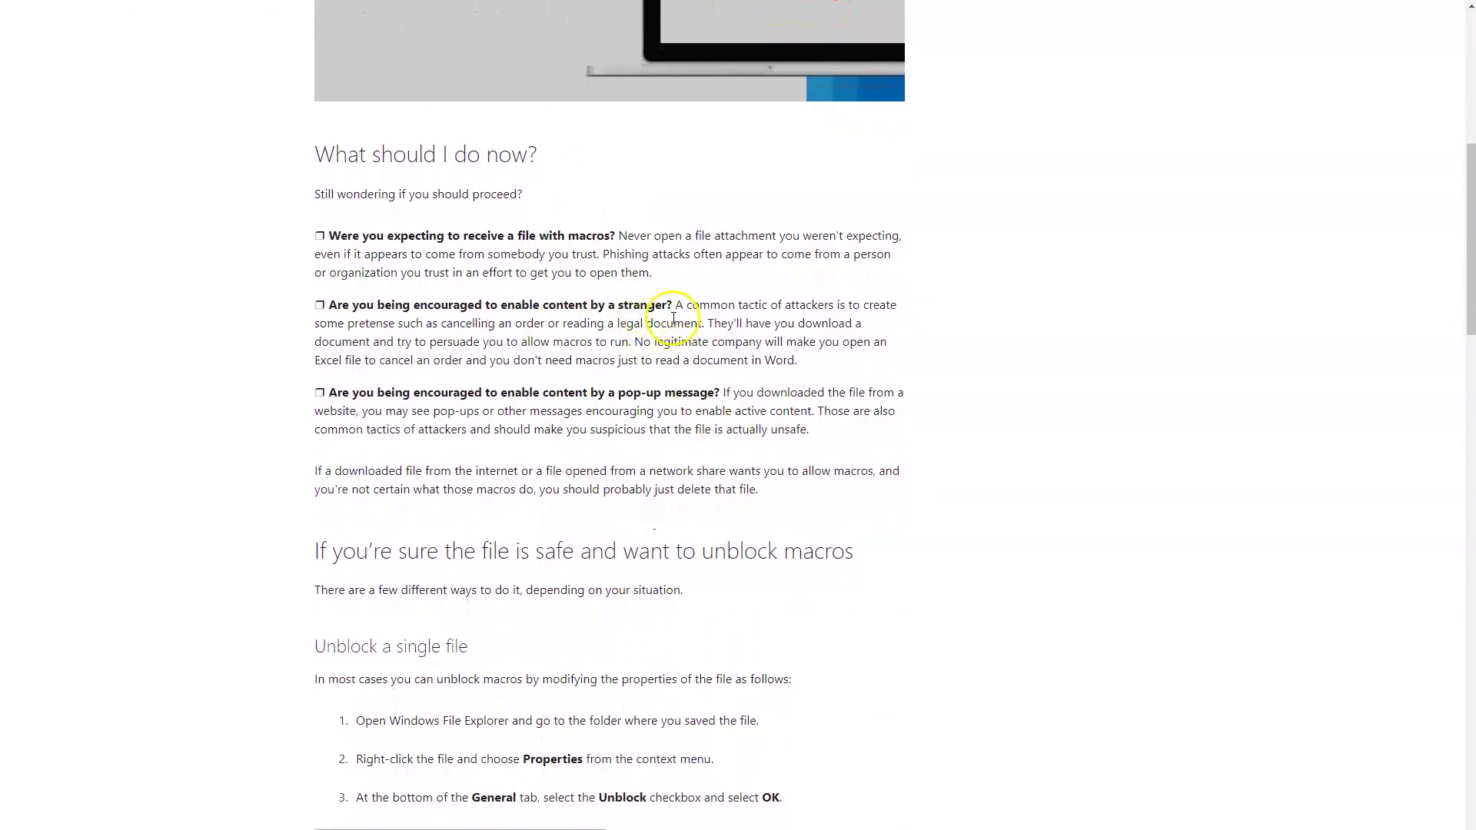
scroll(864, 571, down, 1)
scroll(858, 576, down, 3)
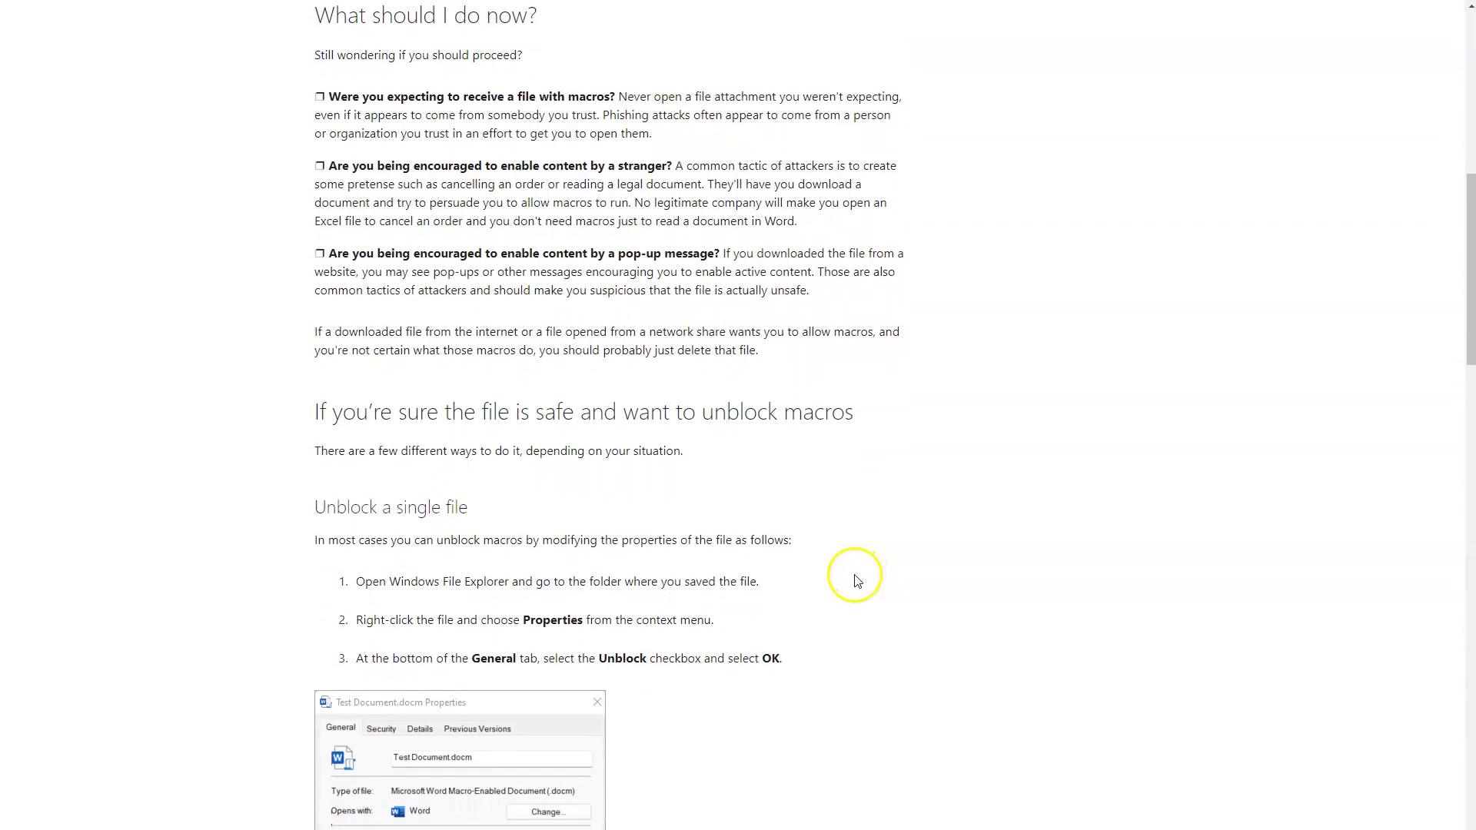
scroll(745, 517, down, 1)
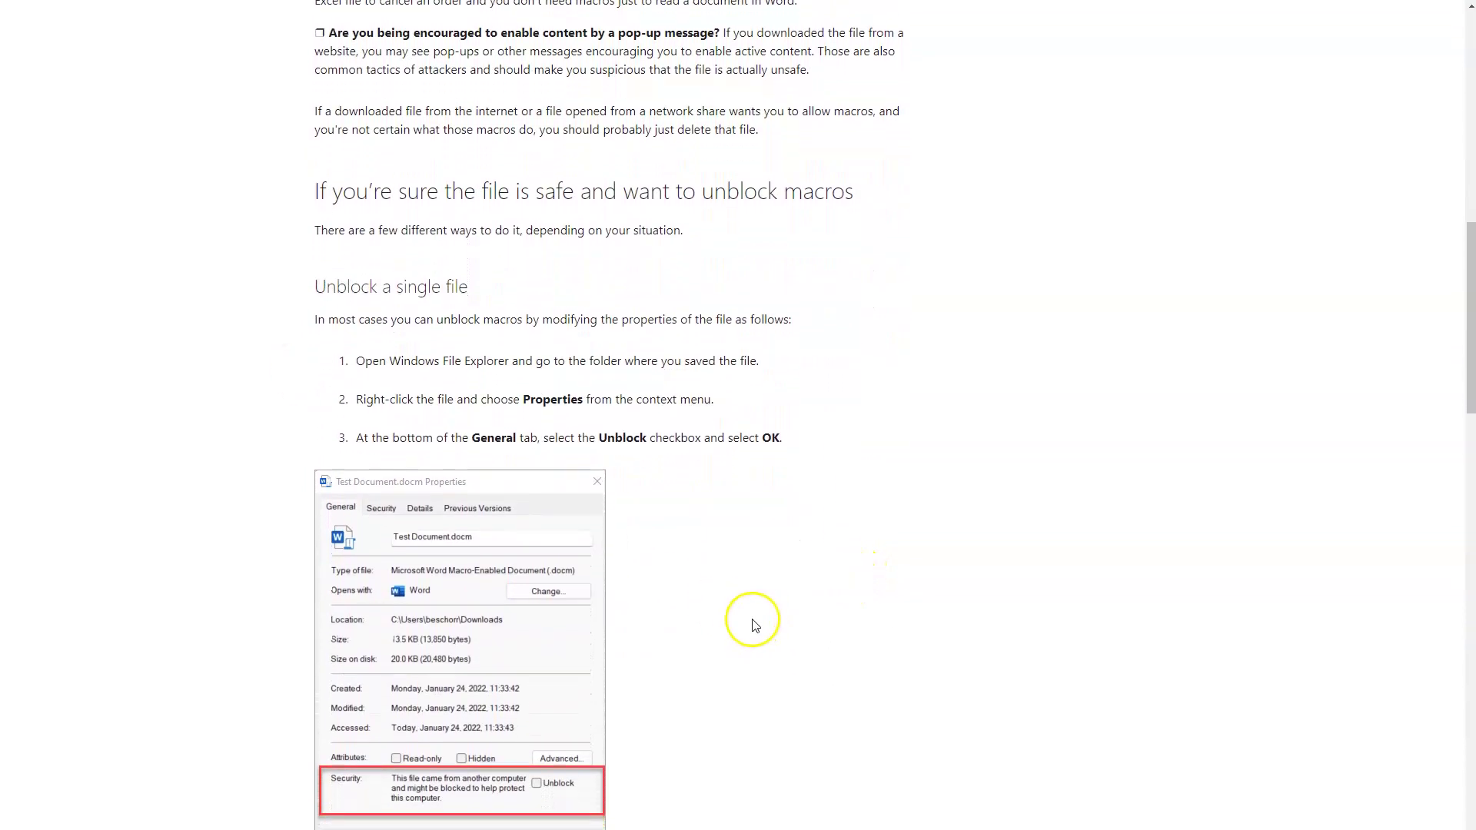
scroll(758, 624, down, 2)
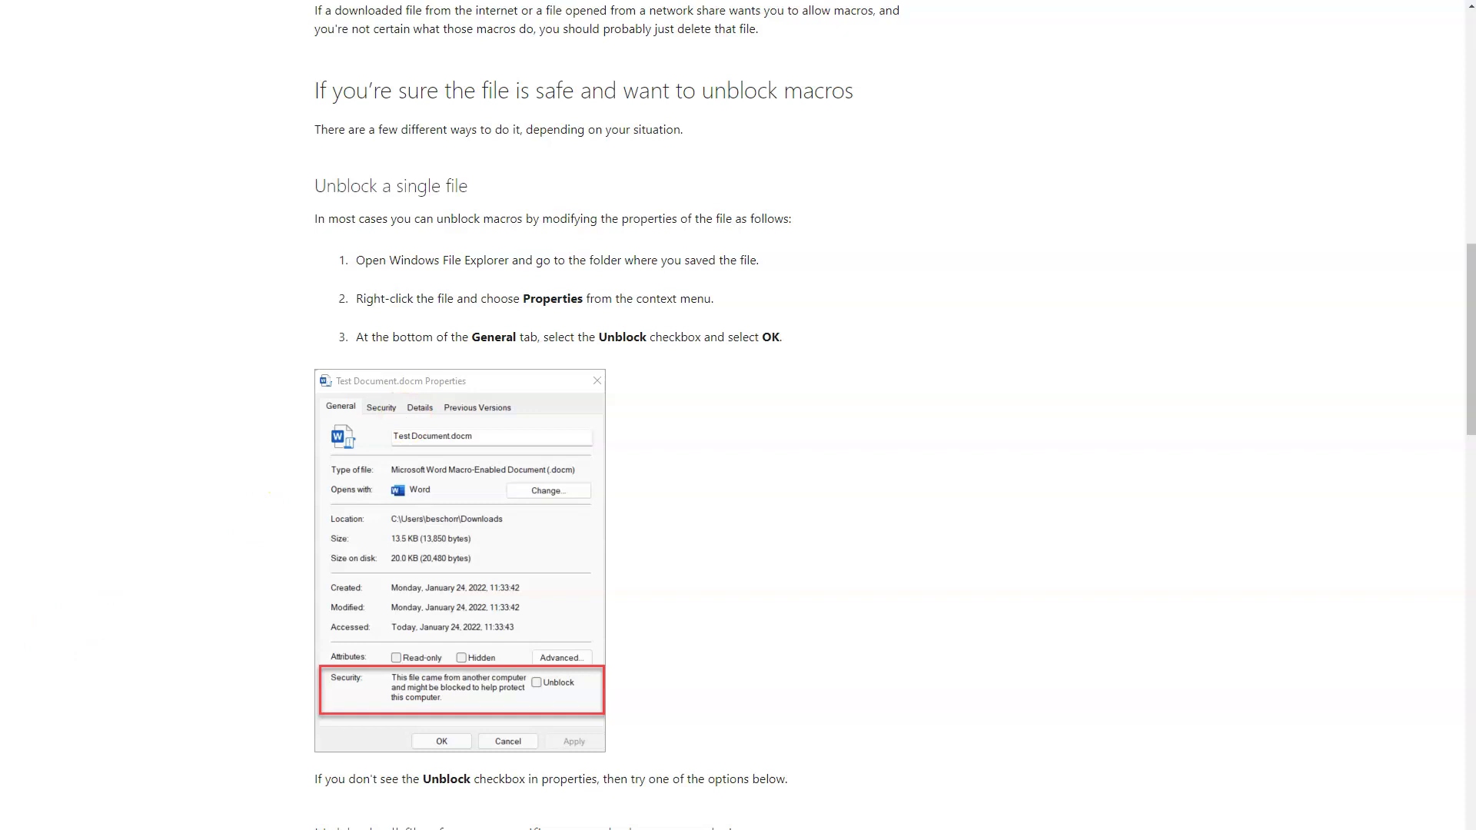
Close Access and place the widened Downloads window, with the managing databases .accdb selected, beside the article.
key(alt+Tab)
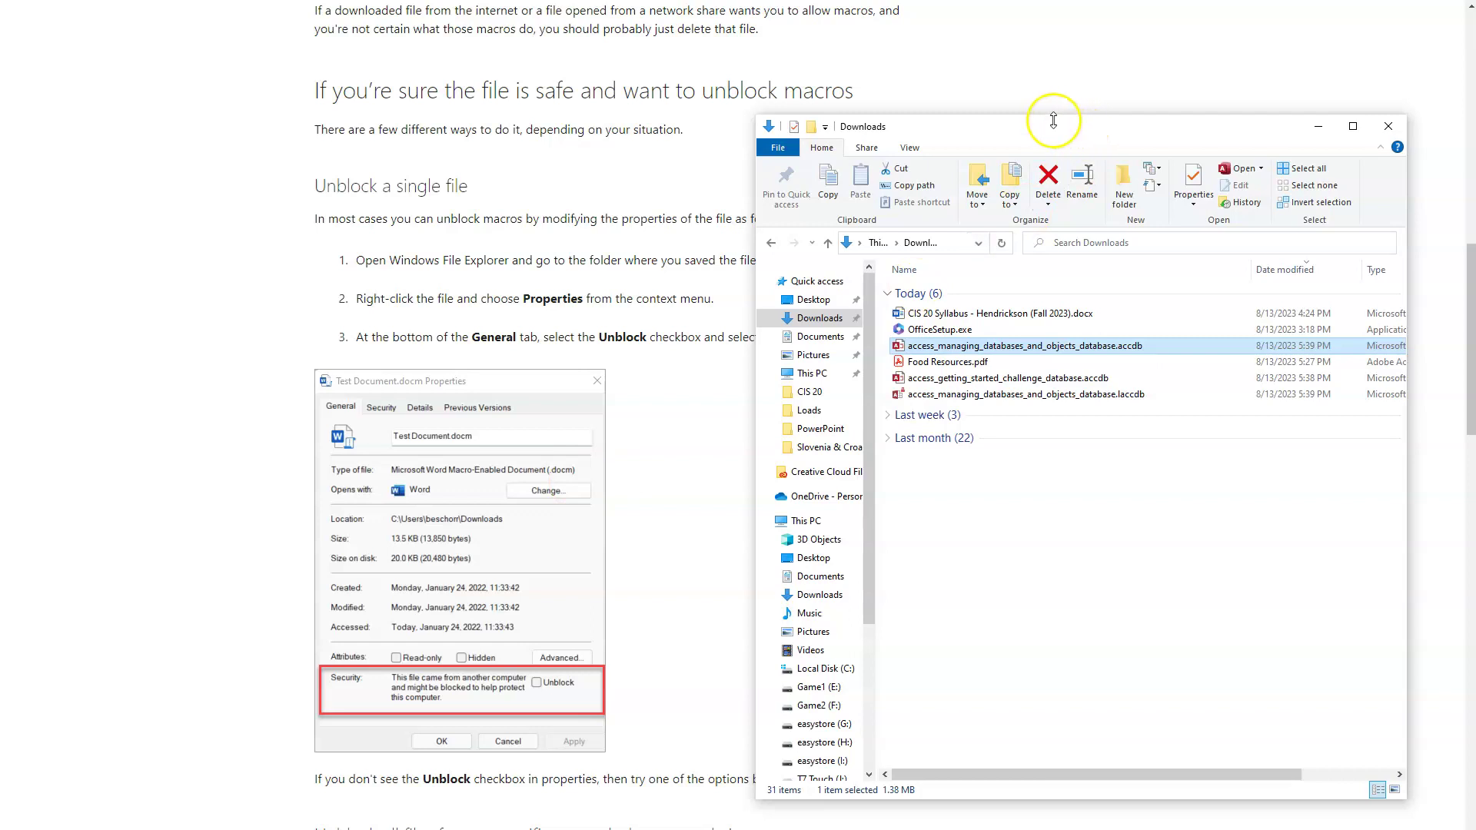
drag(1045, 135, 974, 105)
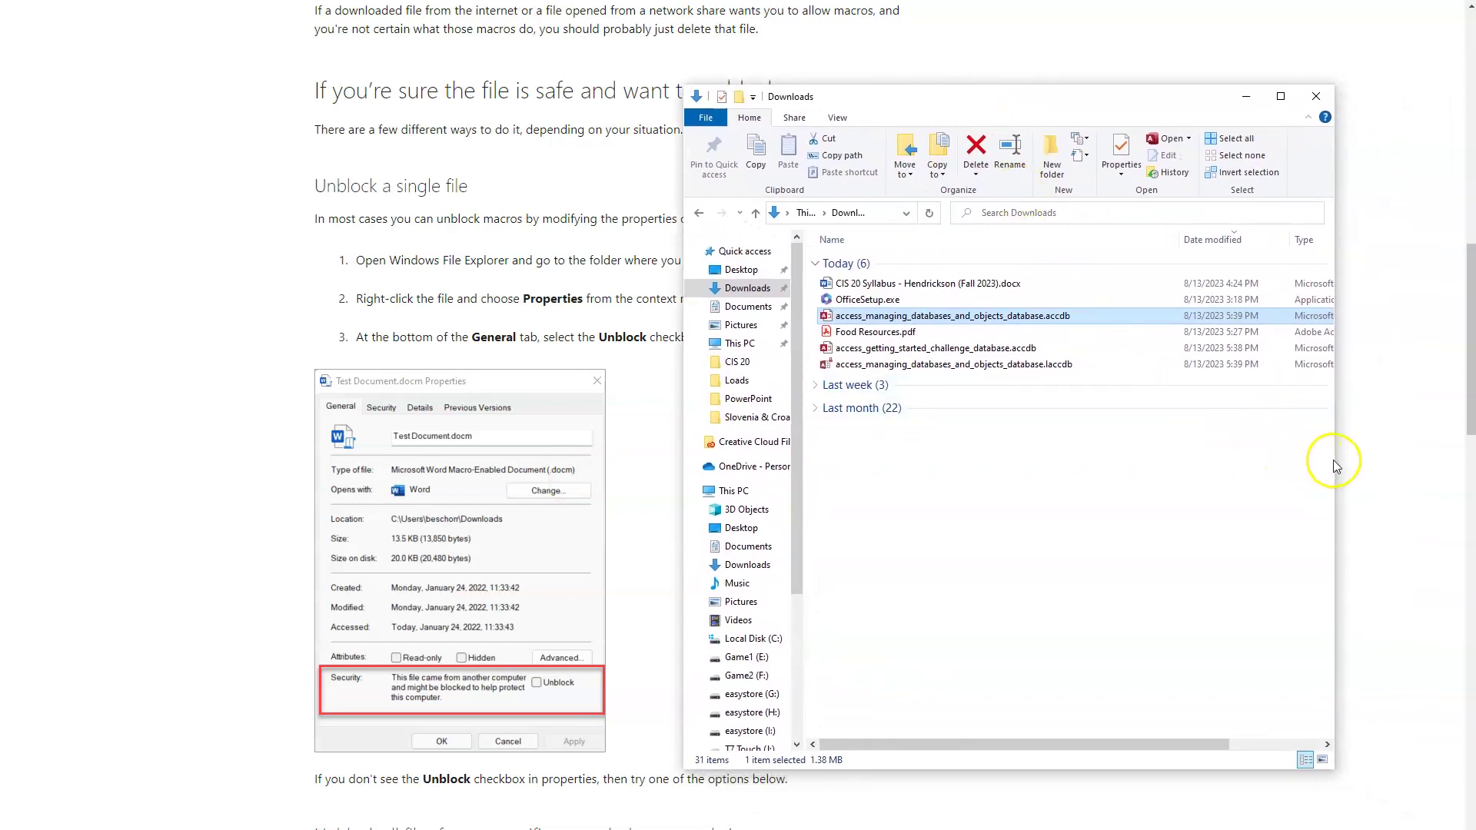
drag(1334, 460, 1453, 471)
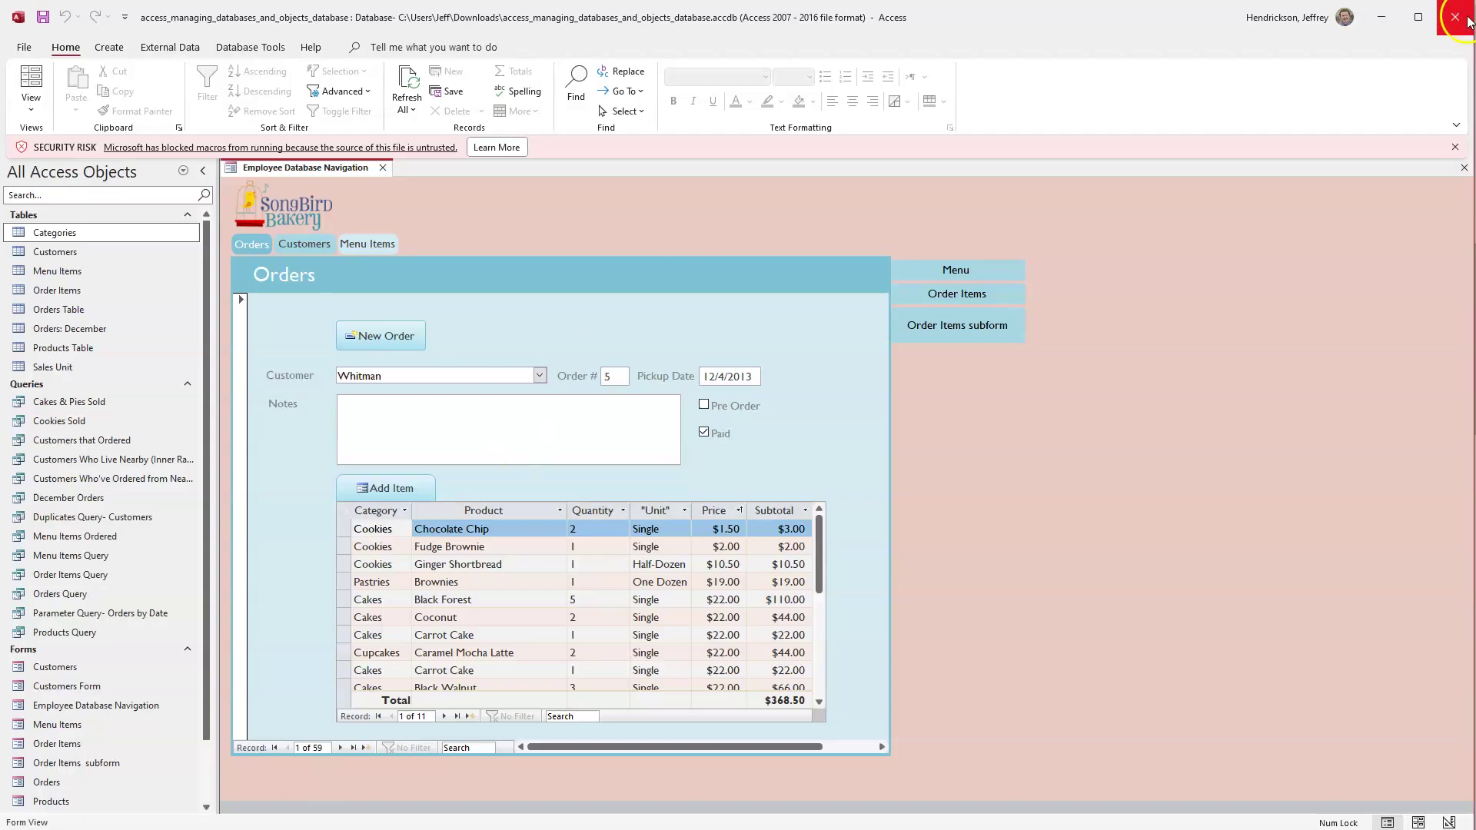
click(1447, 25)
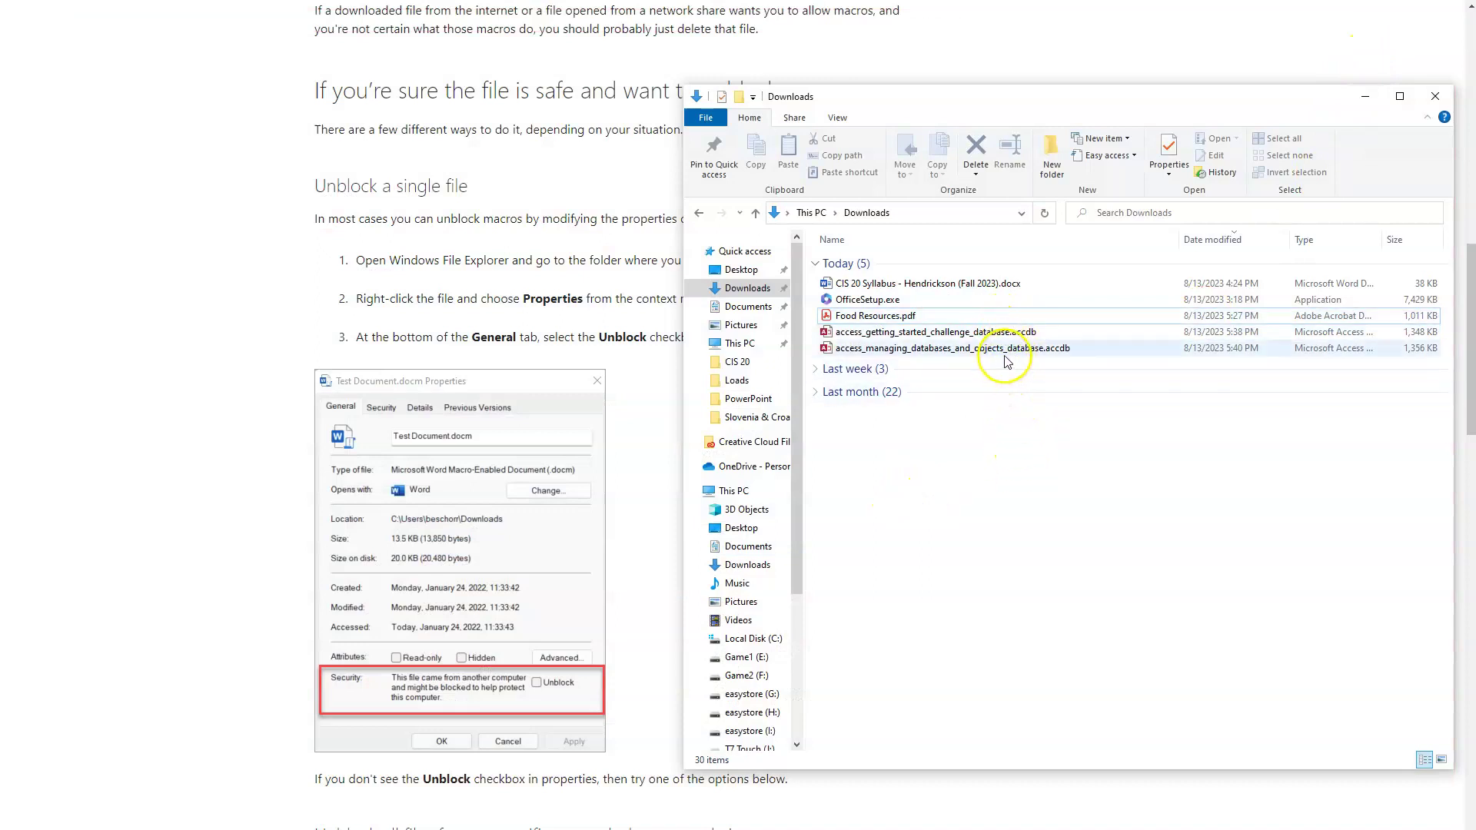
click(1005, 354)
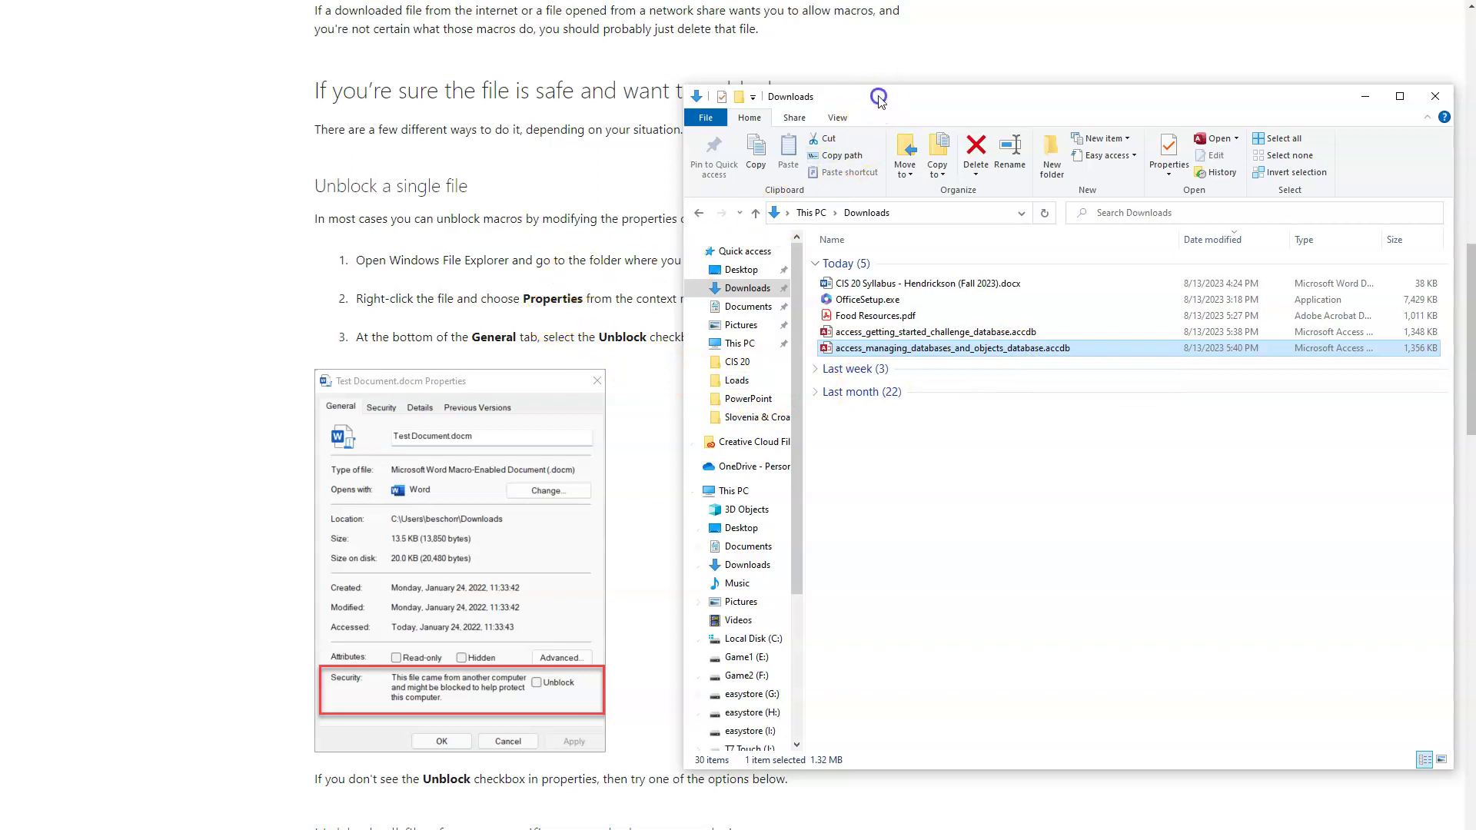
drag(878, 96, 1012, 99)
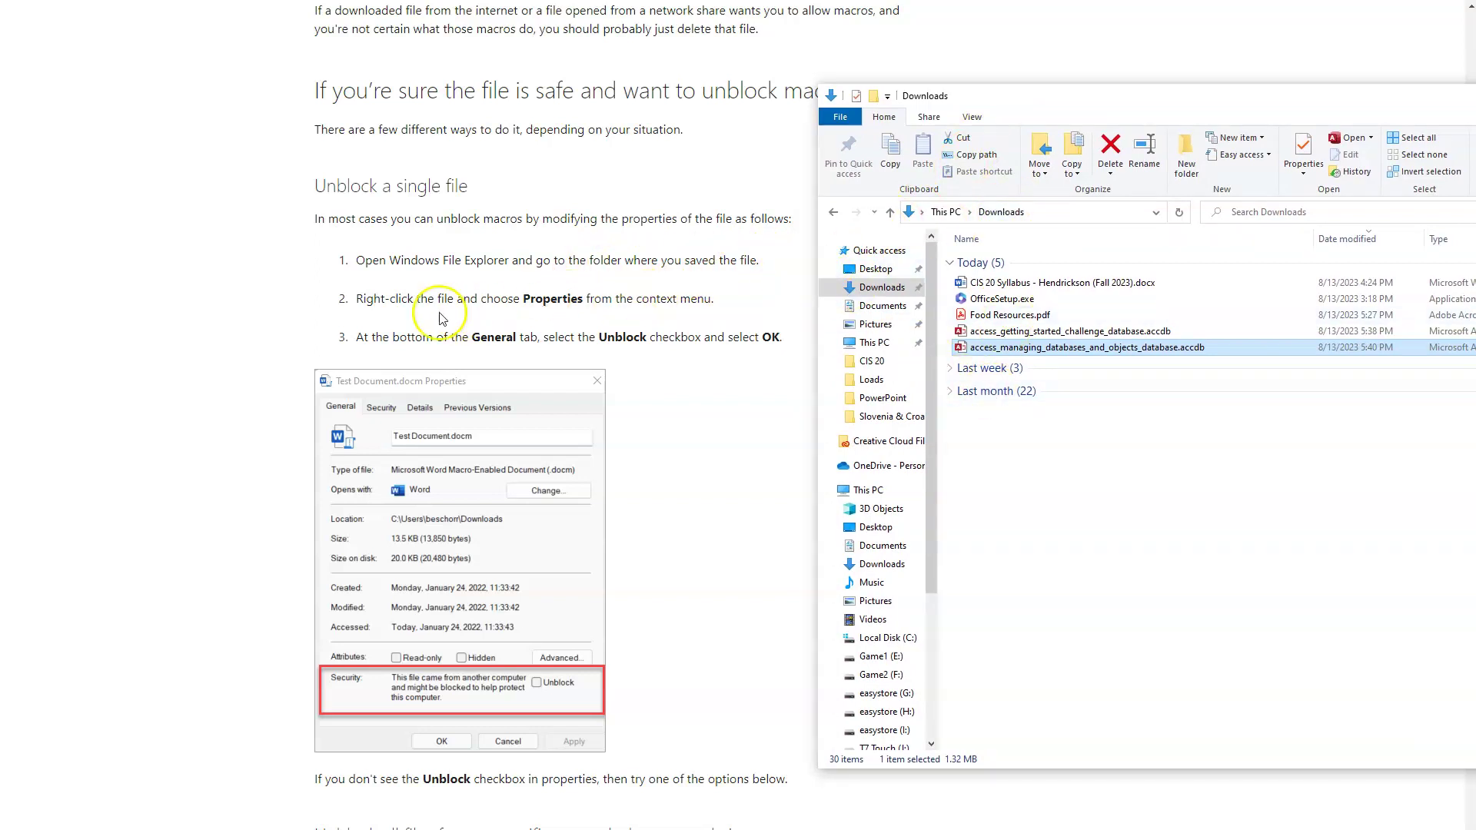
Tick Unblock in the managing databases .accdb file's Properties, apply it, and reselect the file.
right_click(1021, 348)
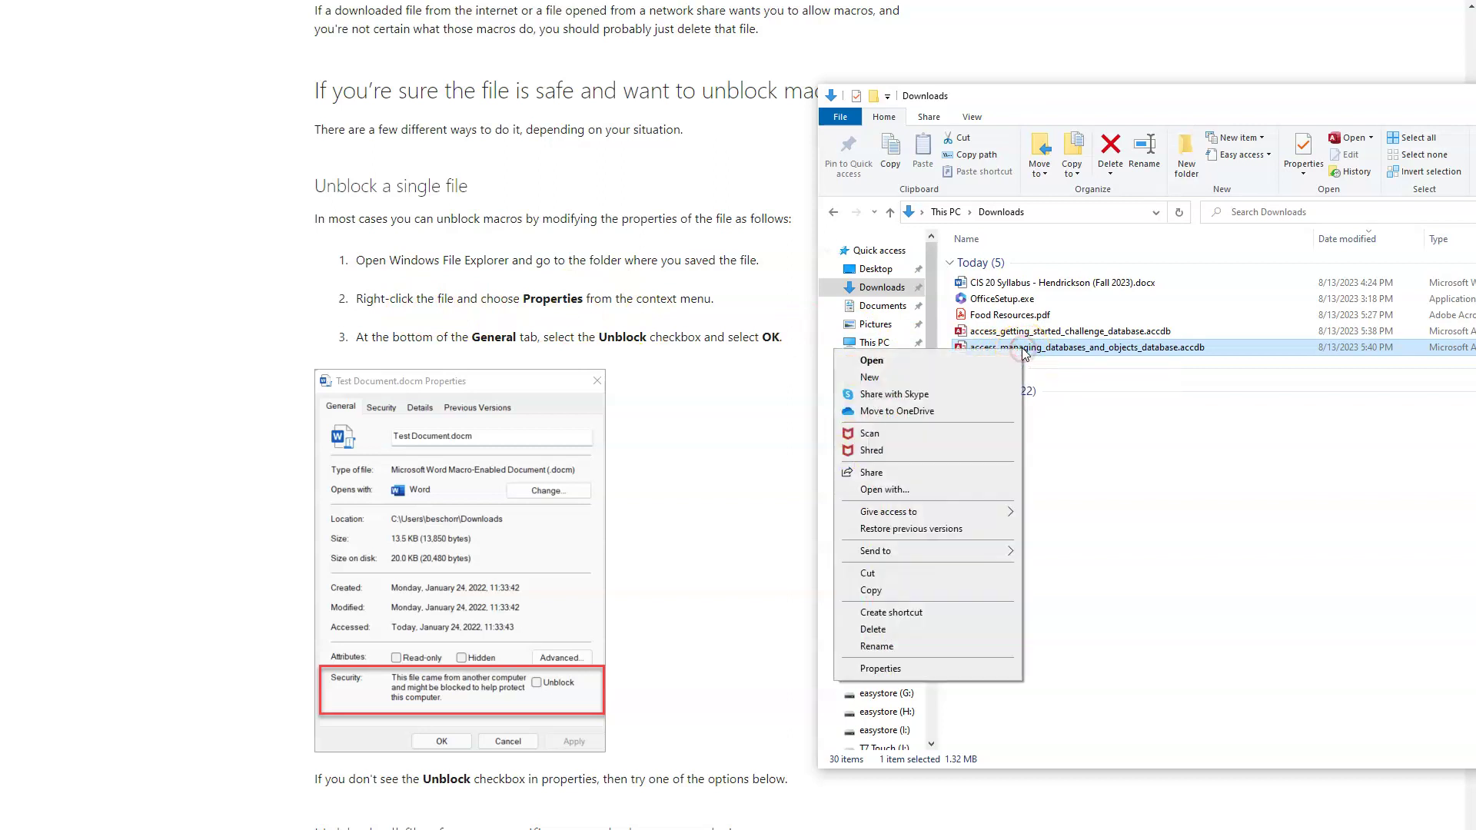
click(981, 669)
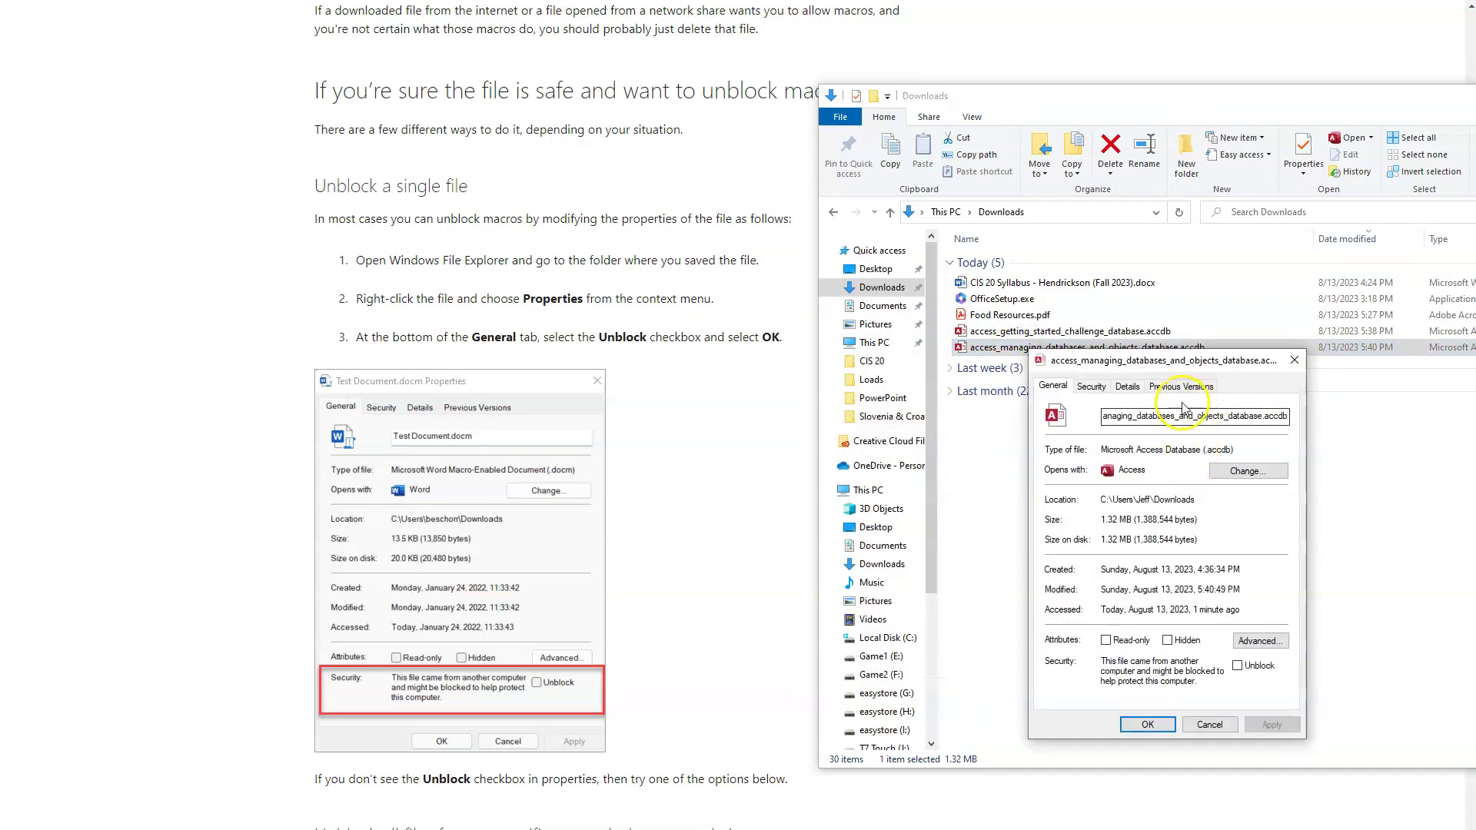
drag(1161, 366, 779, 387)
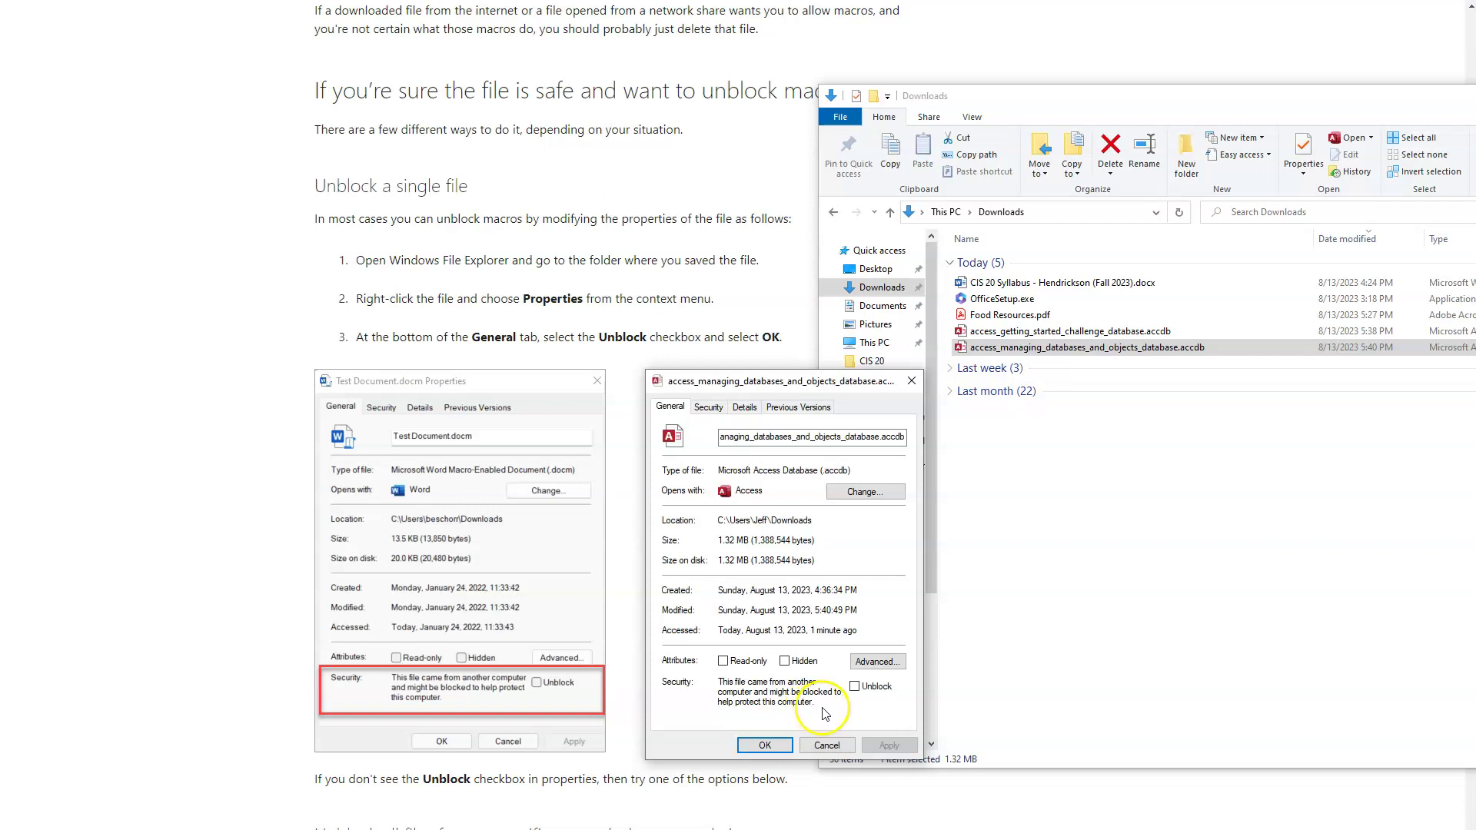
click(854, 686)
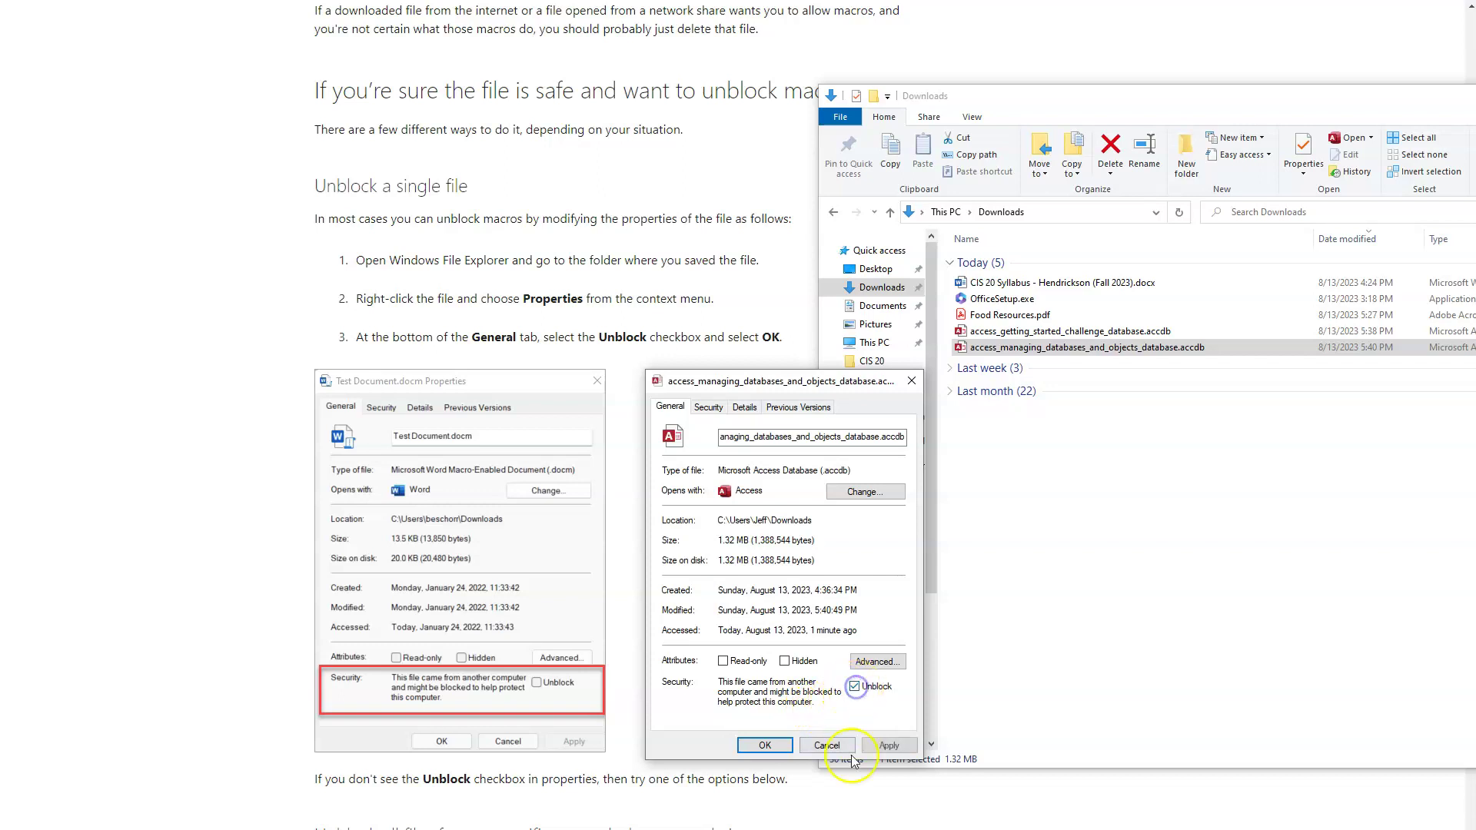
click(888, 746)
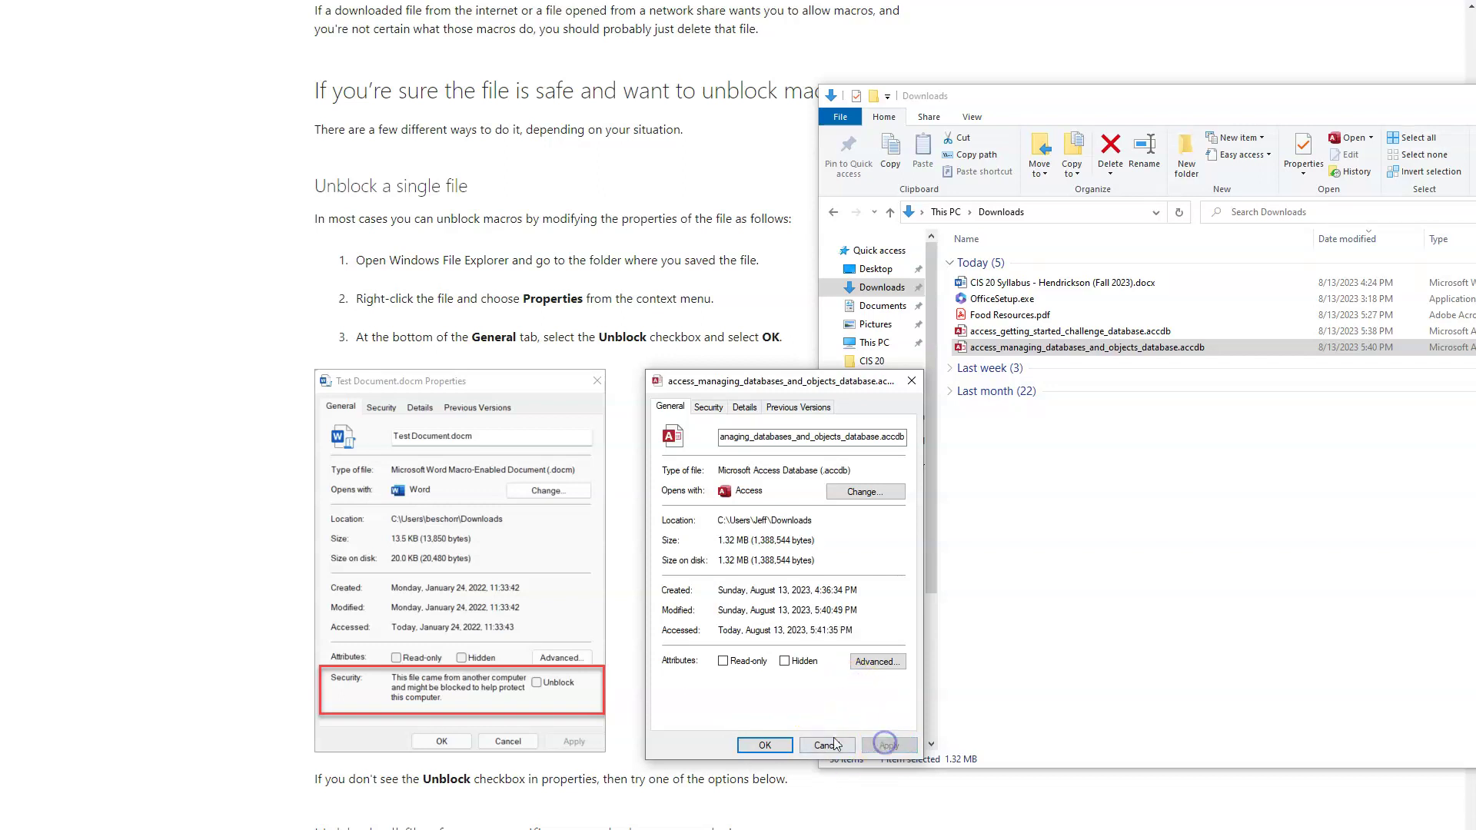
click(765, 746)
click(1047, 552)
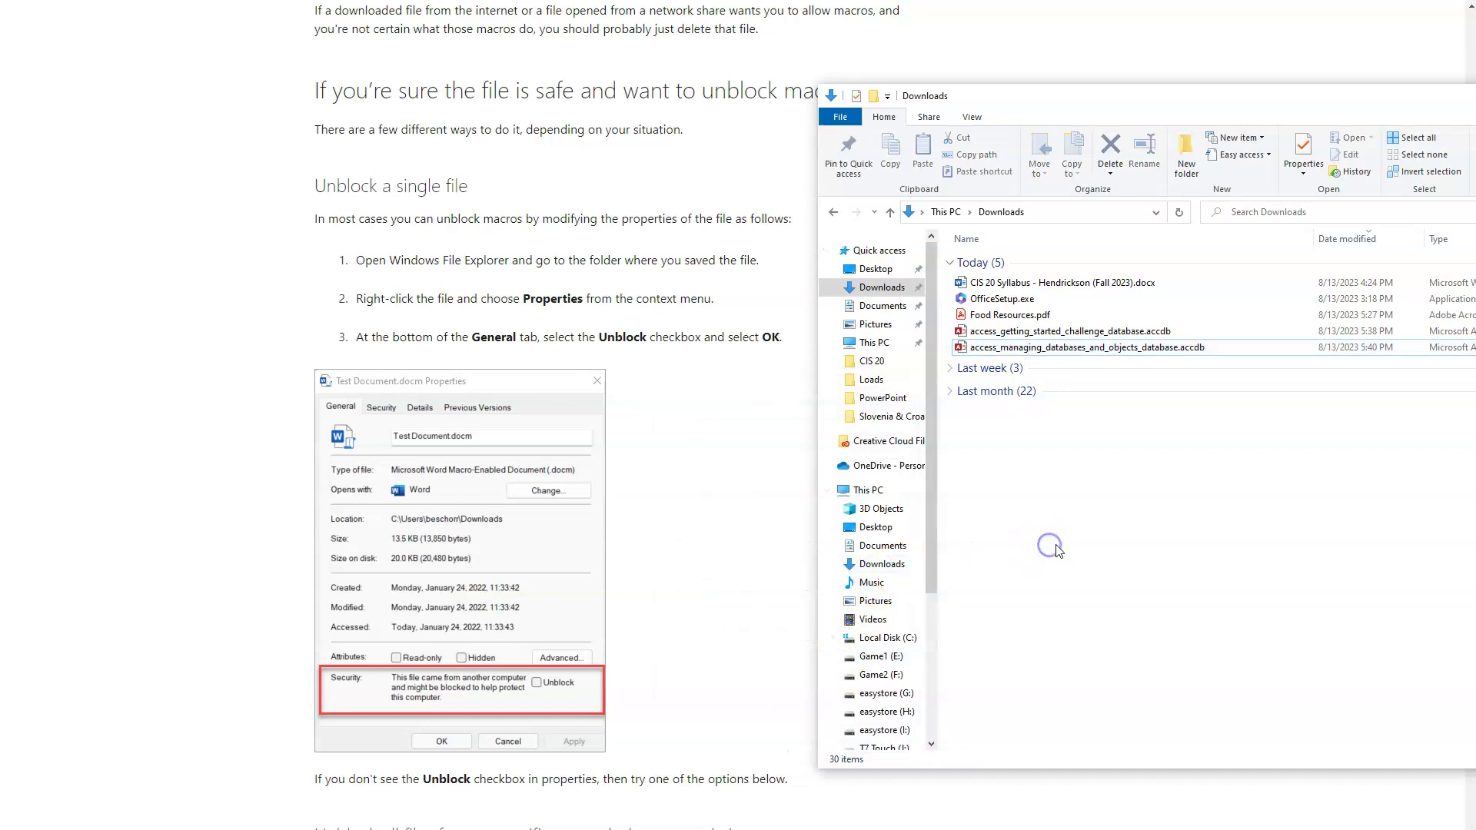
click(1085, 348)
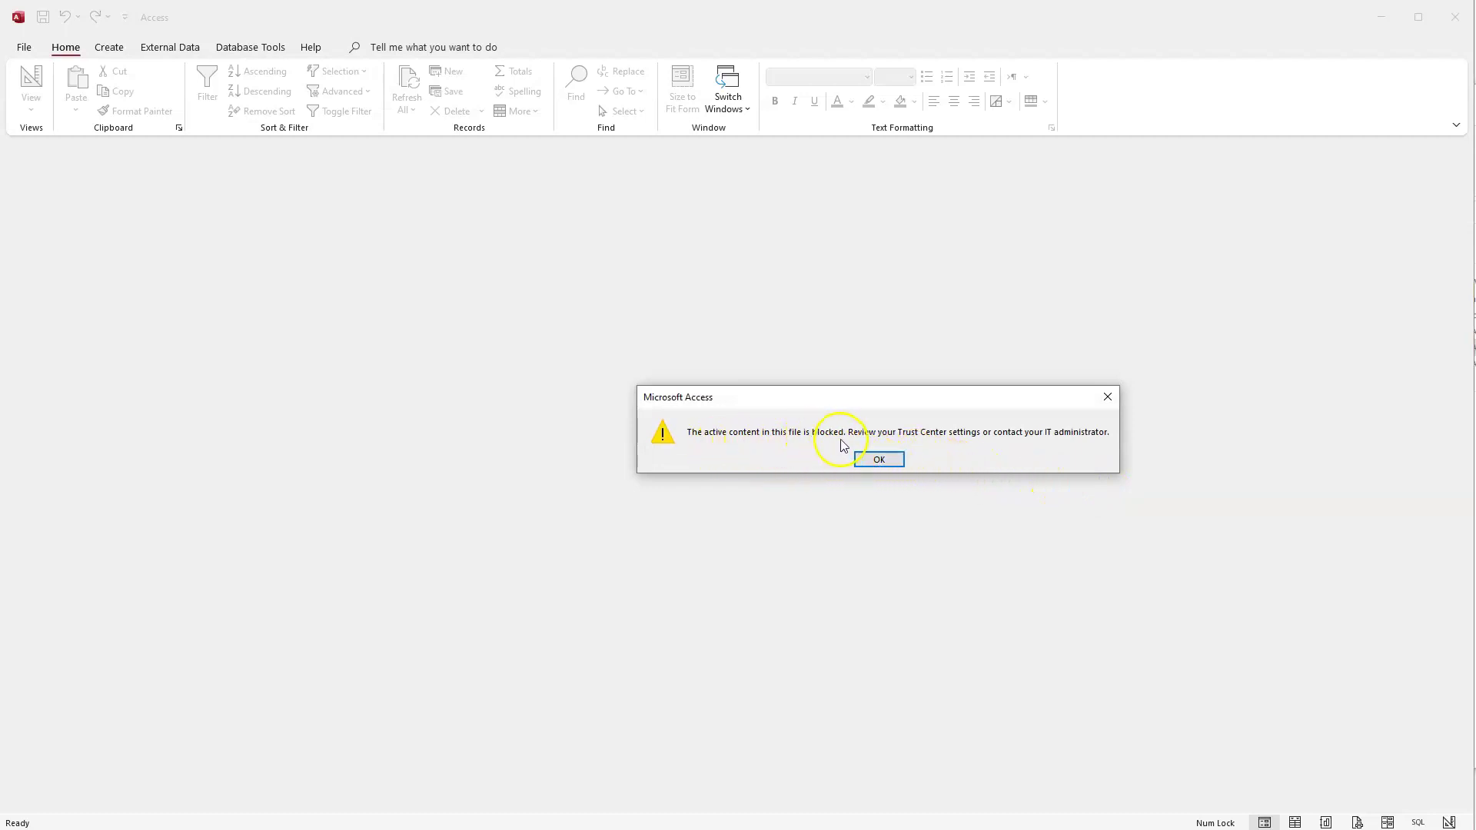
Dismiss the blocked active content notice to reveal the Songbird Bakery Orders navigation form.
click(881, 459)
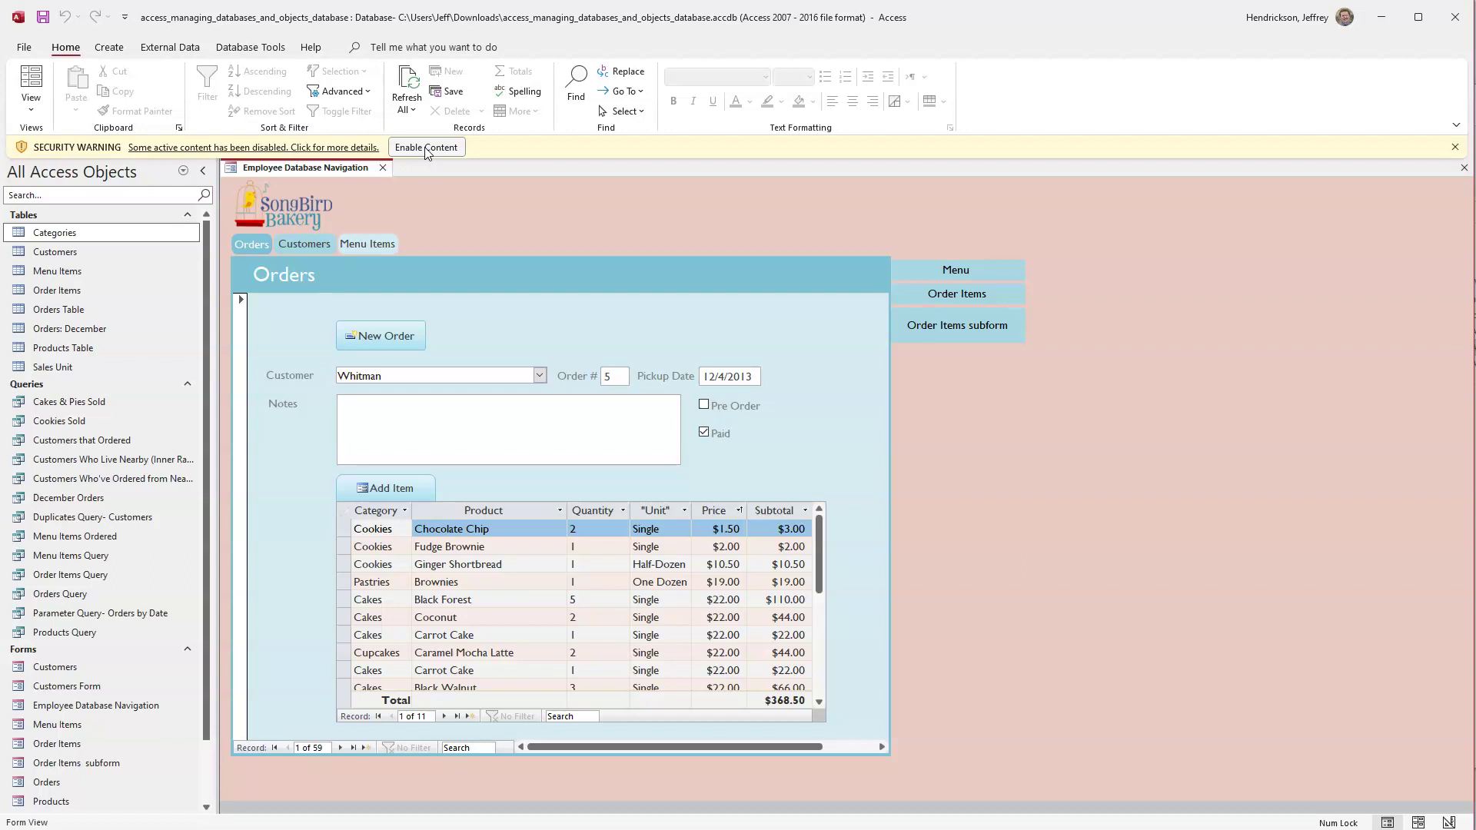
Enable the database's content so the yellow security warning bar disappears.
click(416, 152)
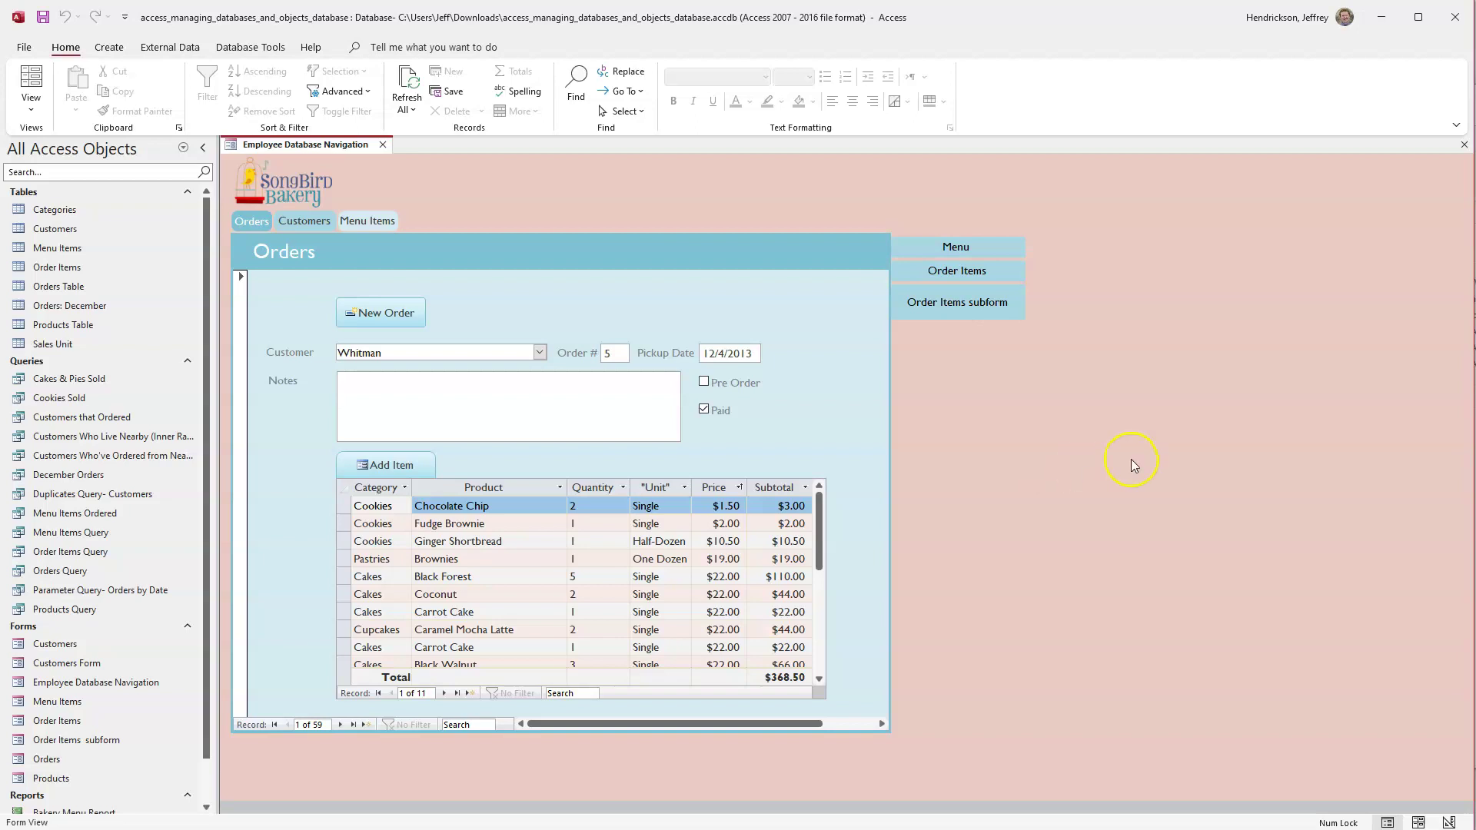
Close Access, check the challenge database's Properties for any blocking note, and return to Canvas.
click(1450, 19)
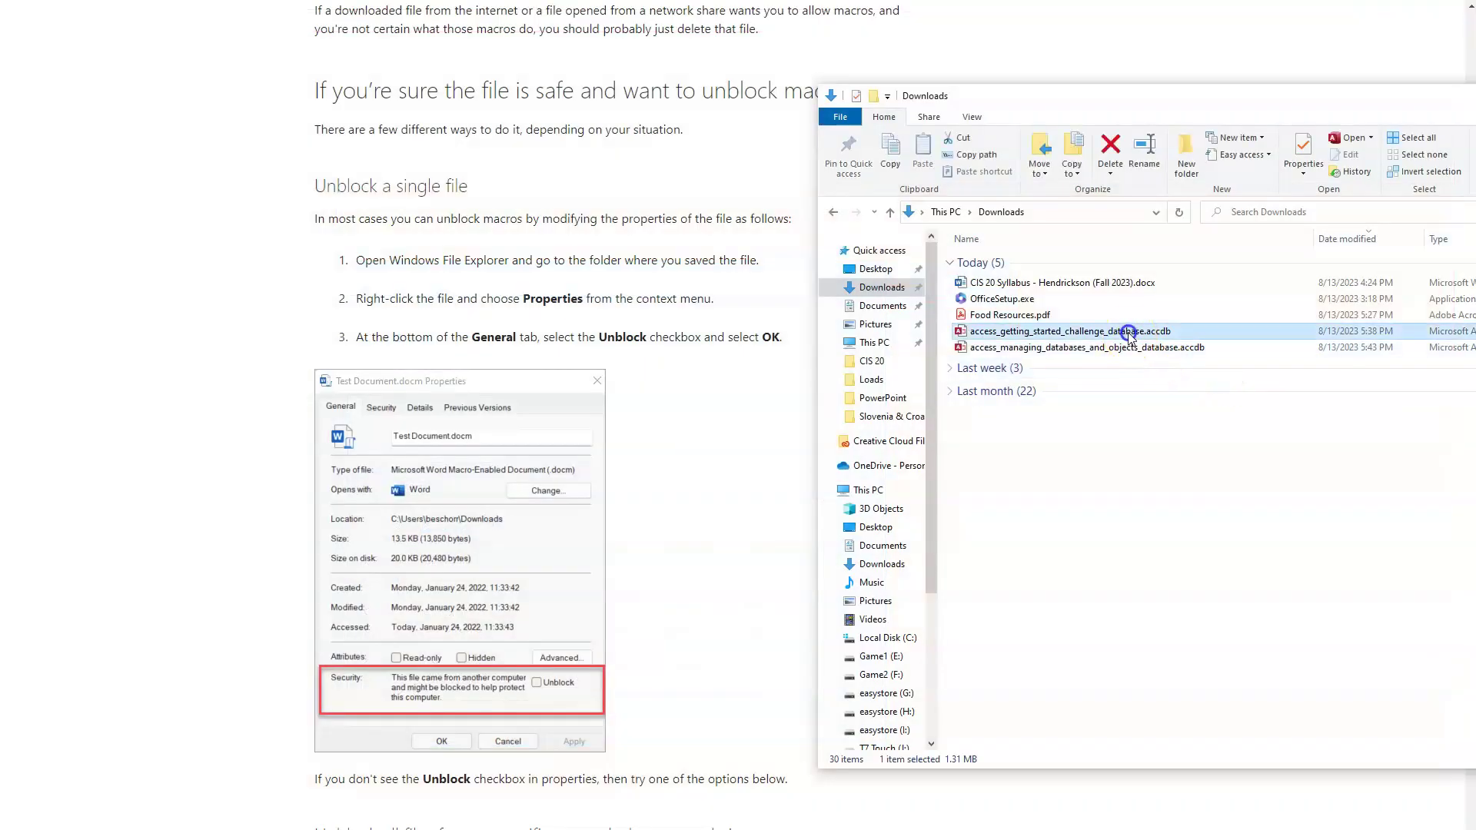
click(1129, 333)
right_click(1129, 332)
click(1067, 655)
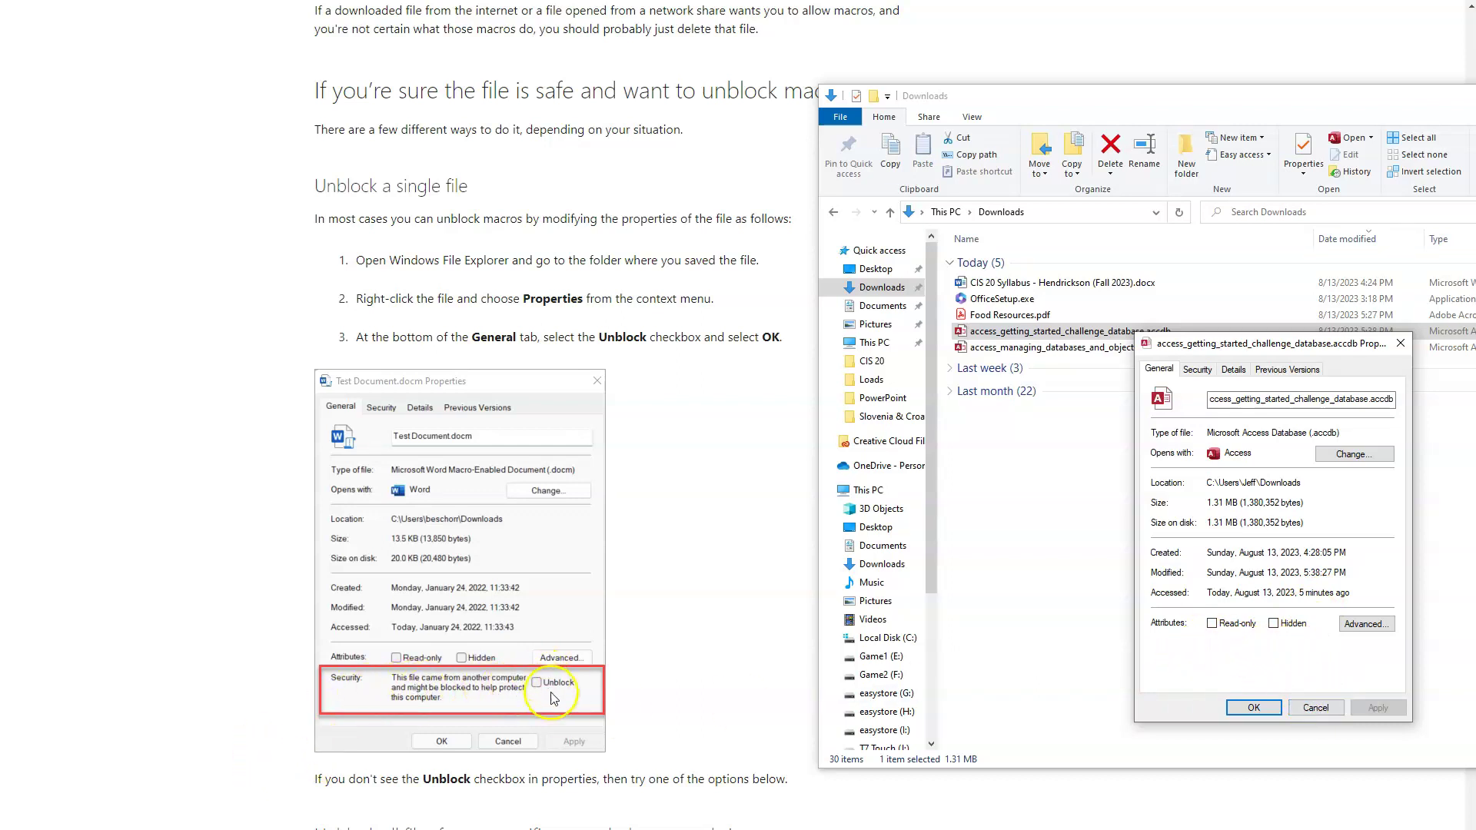
click(1262, 713)
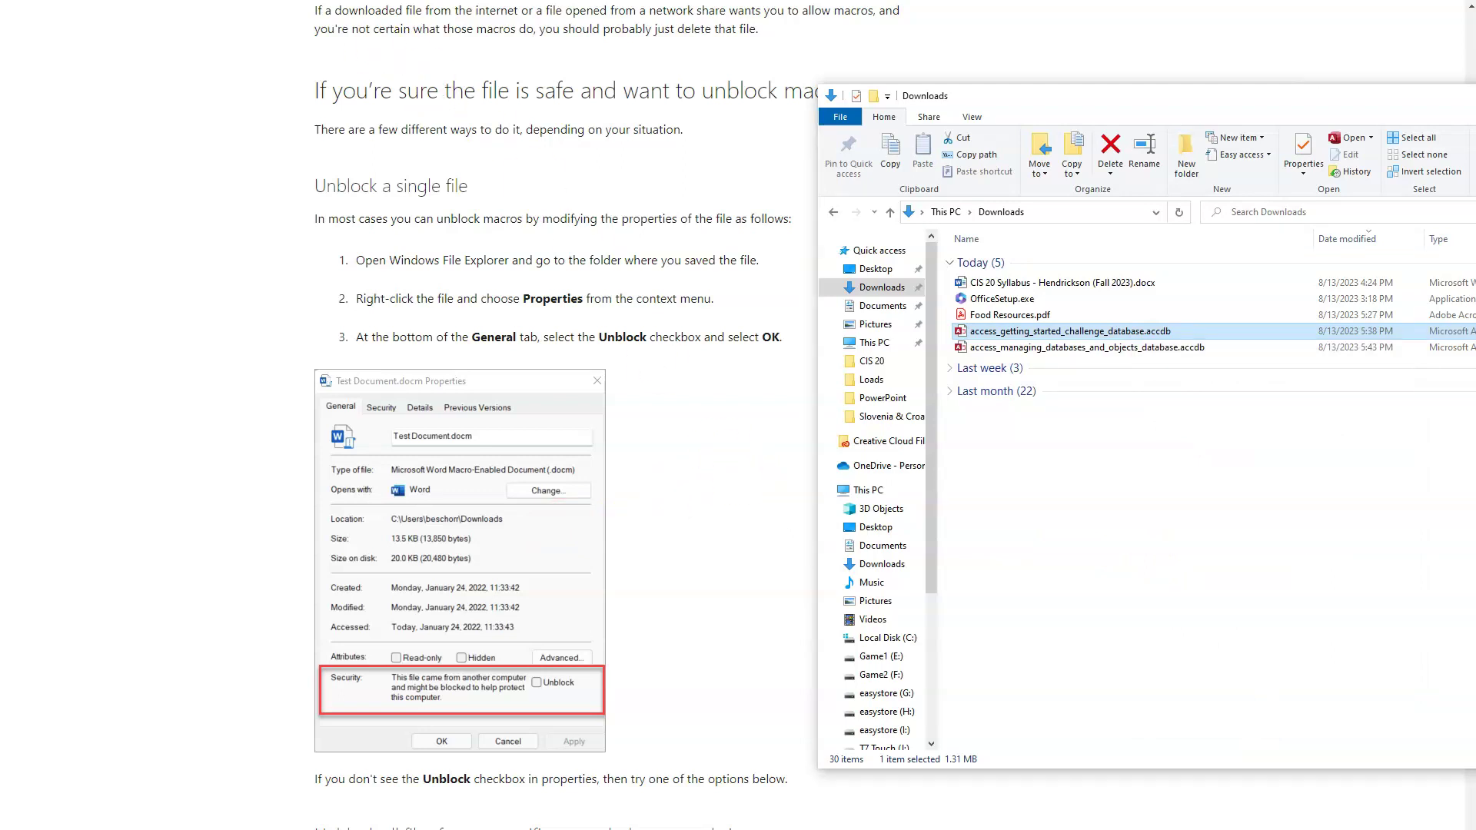
click(338, 9)
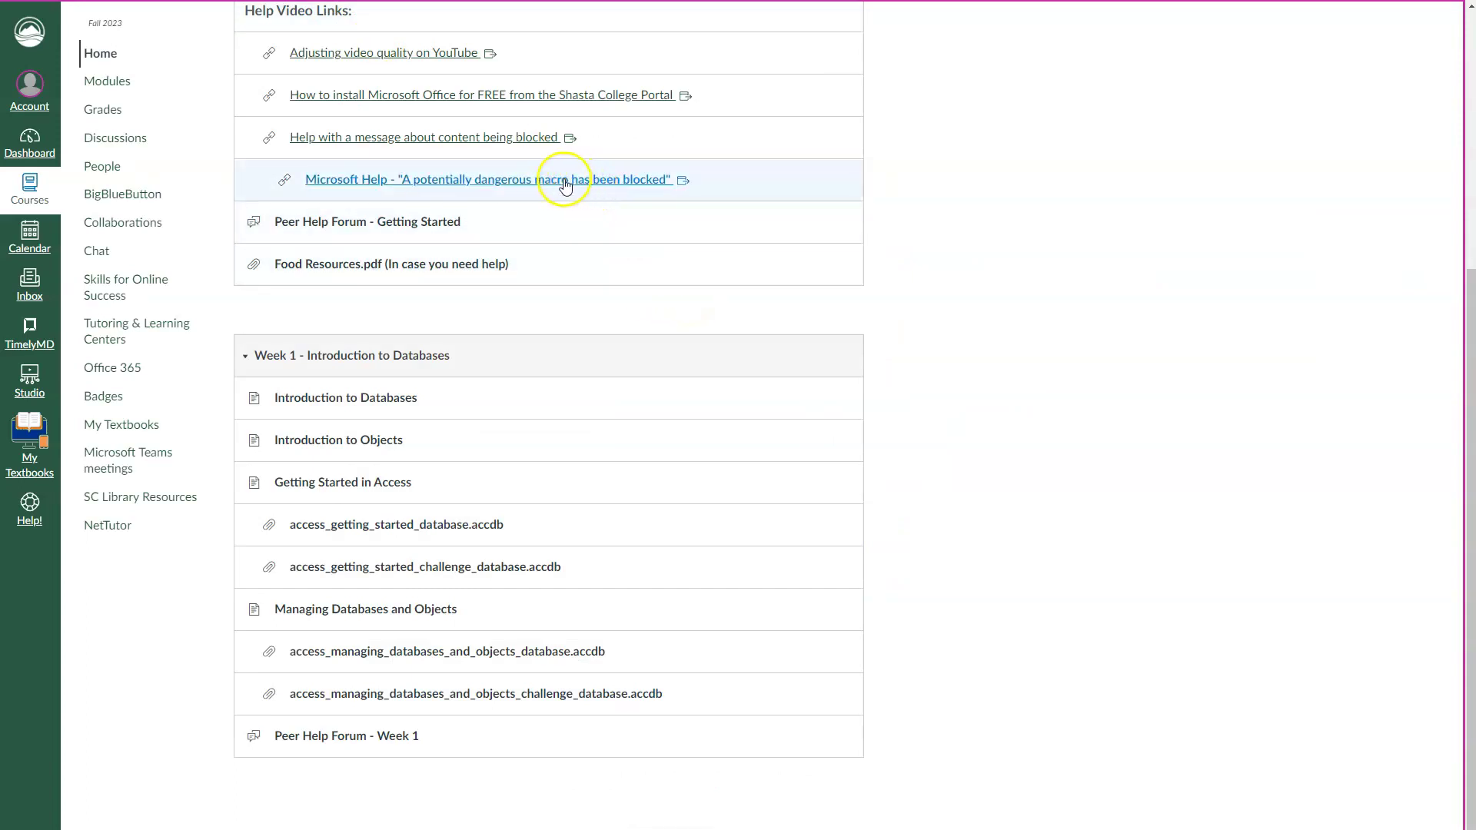
Return to the Microsoft unblock-macros article and scroll back to the 'Unblock a single file' steps.
key(alt+Tab)
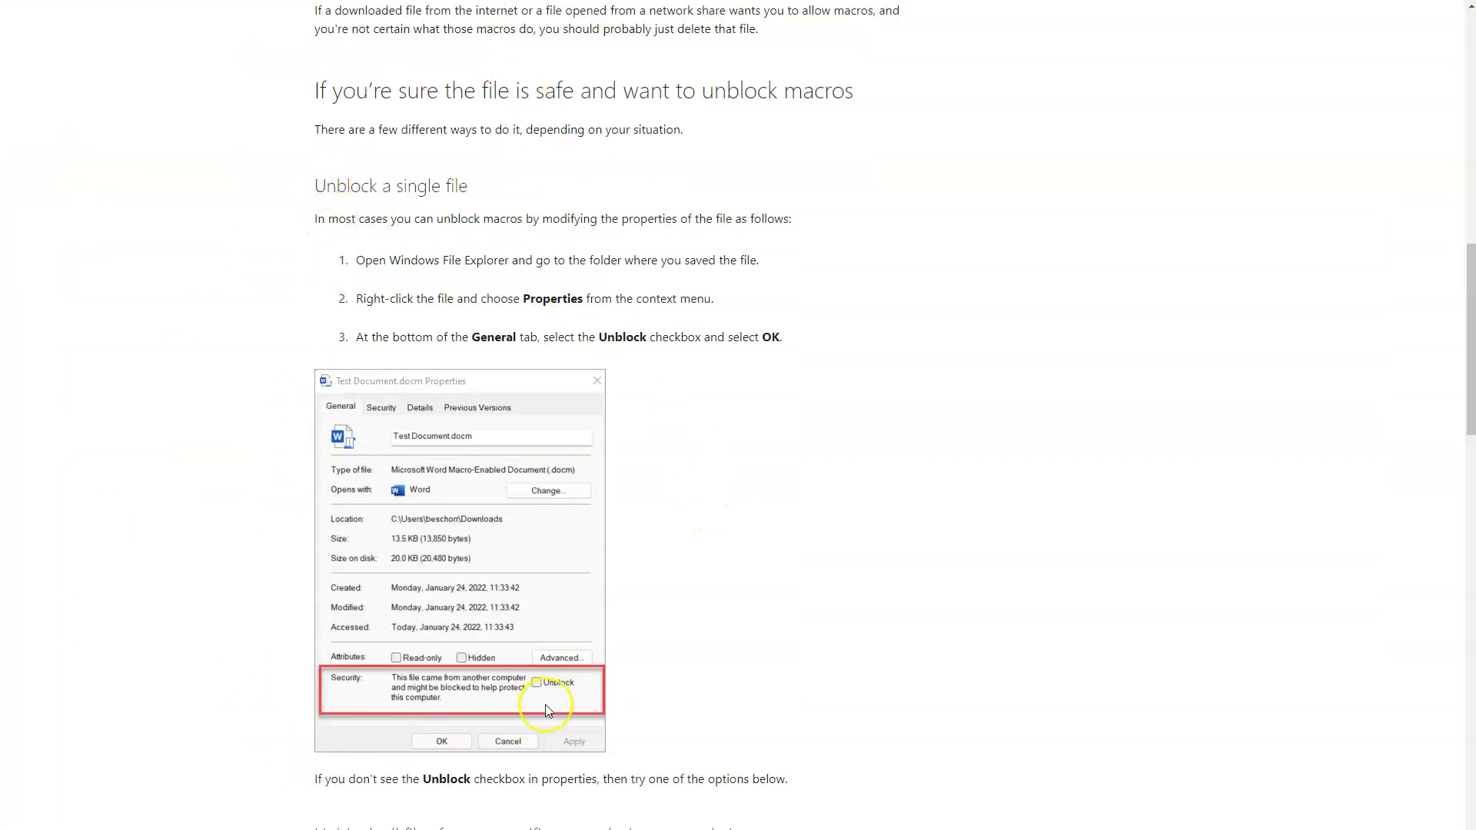
scroll(830, 552, down, 1)
scroll(833, 556, down, 8)
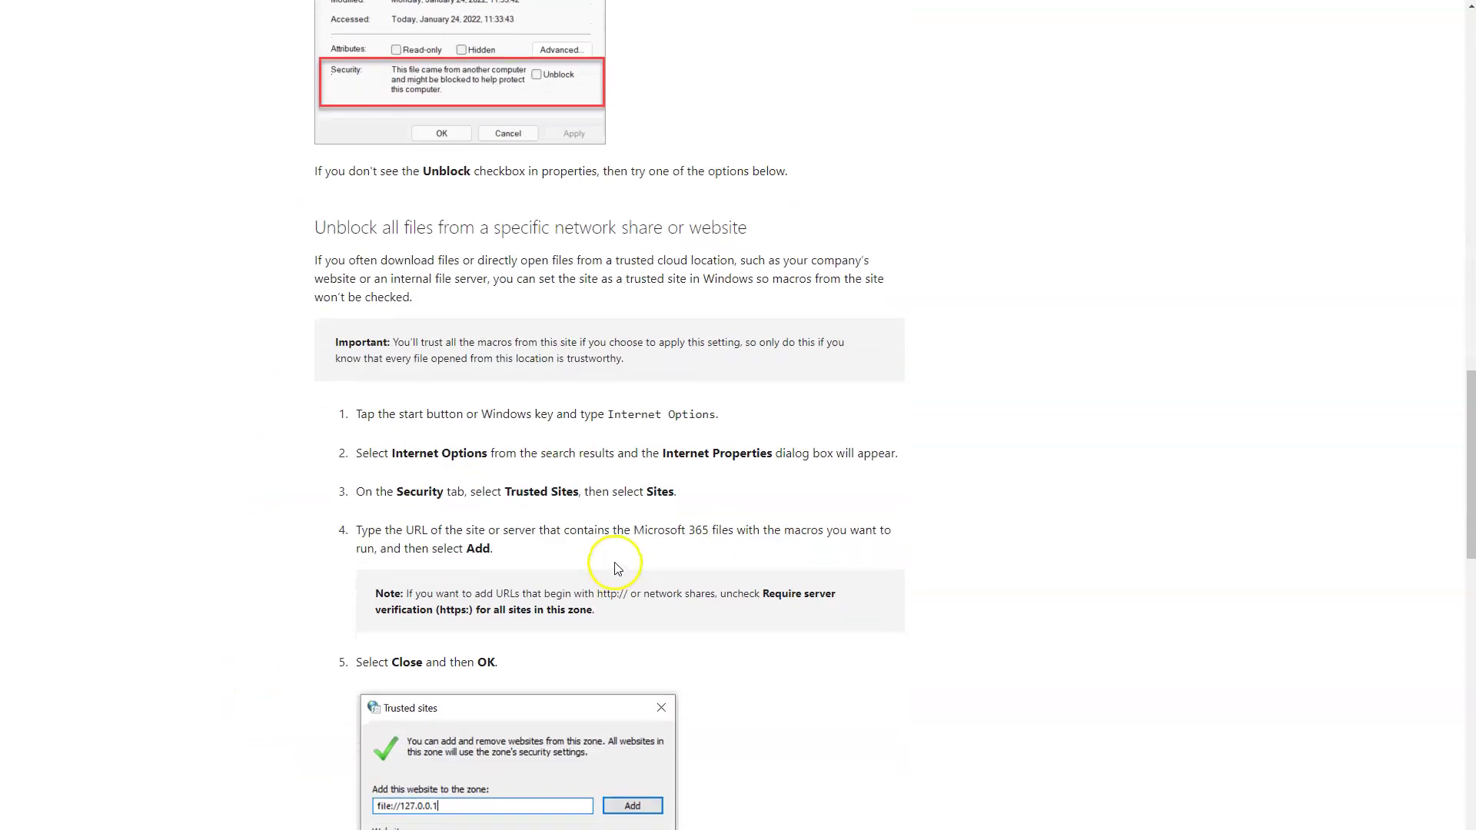
scroll(732, 735, down, 2)
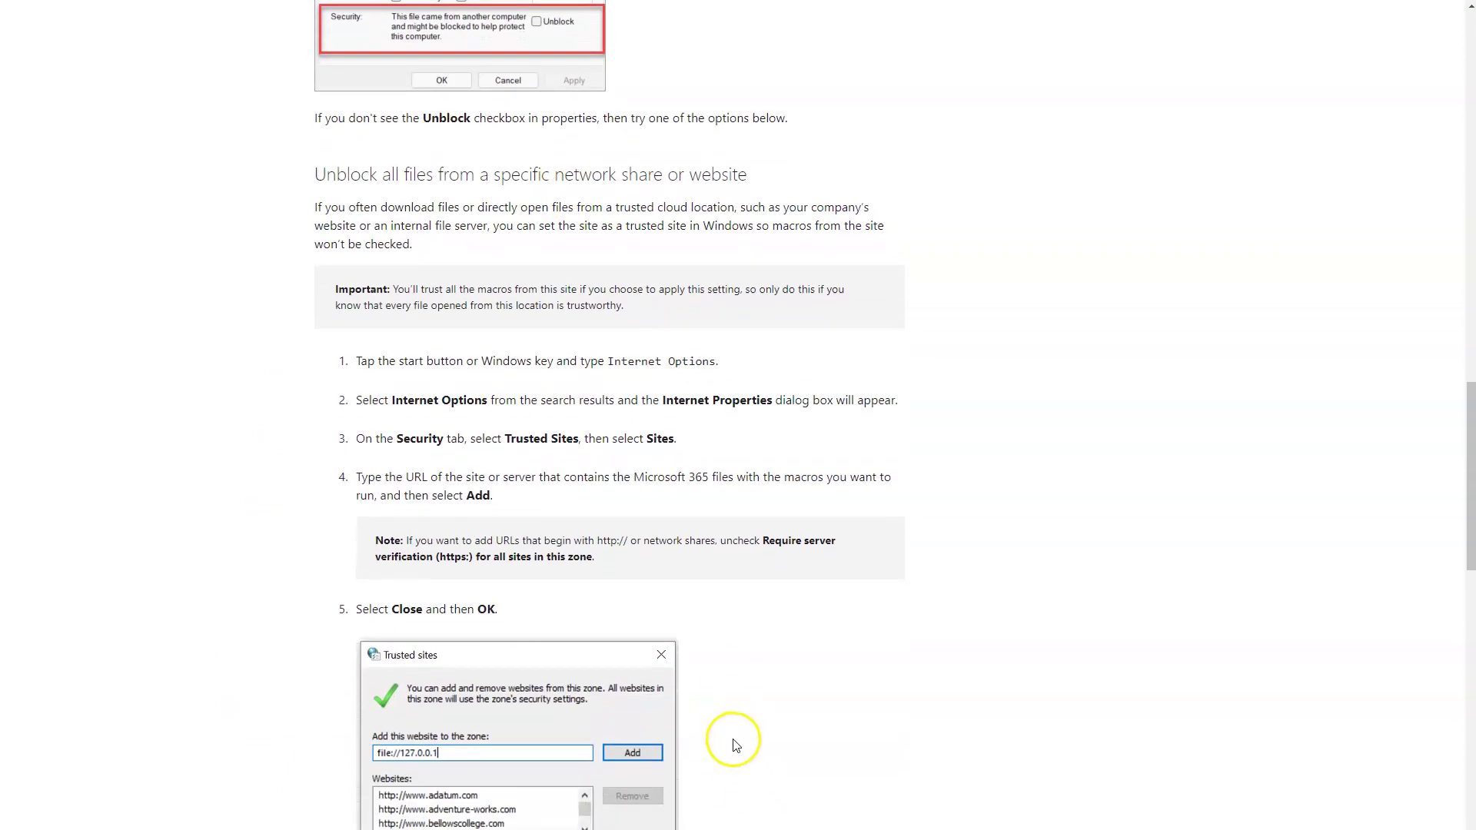
scroll(731, 731, up, 8)
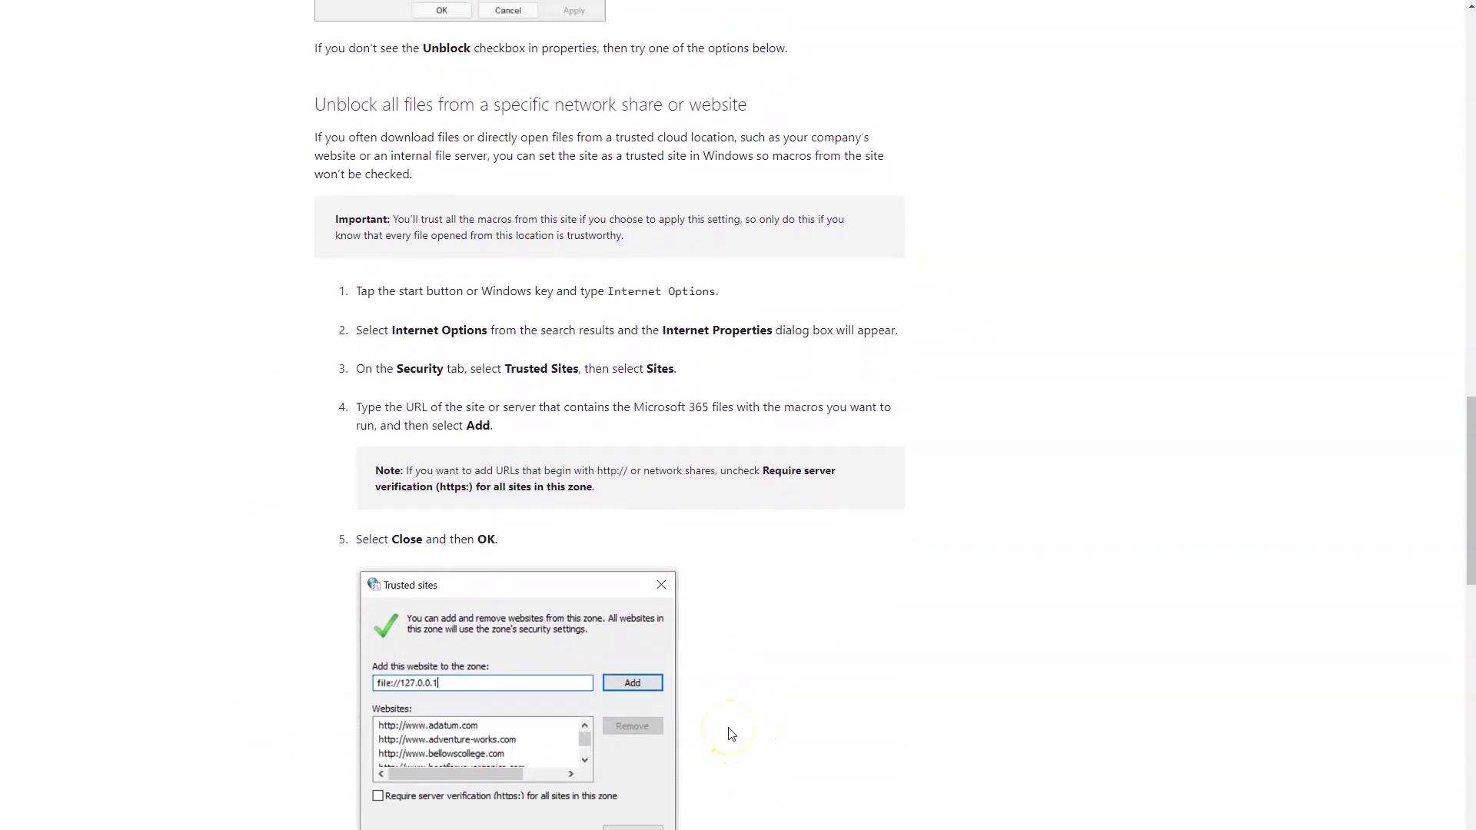
scroll(722, 725, up, 2)
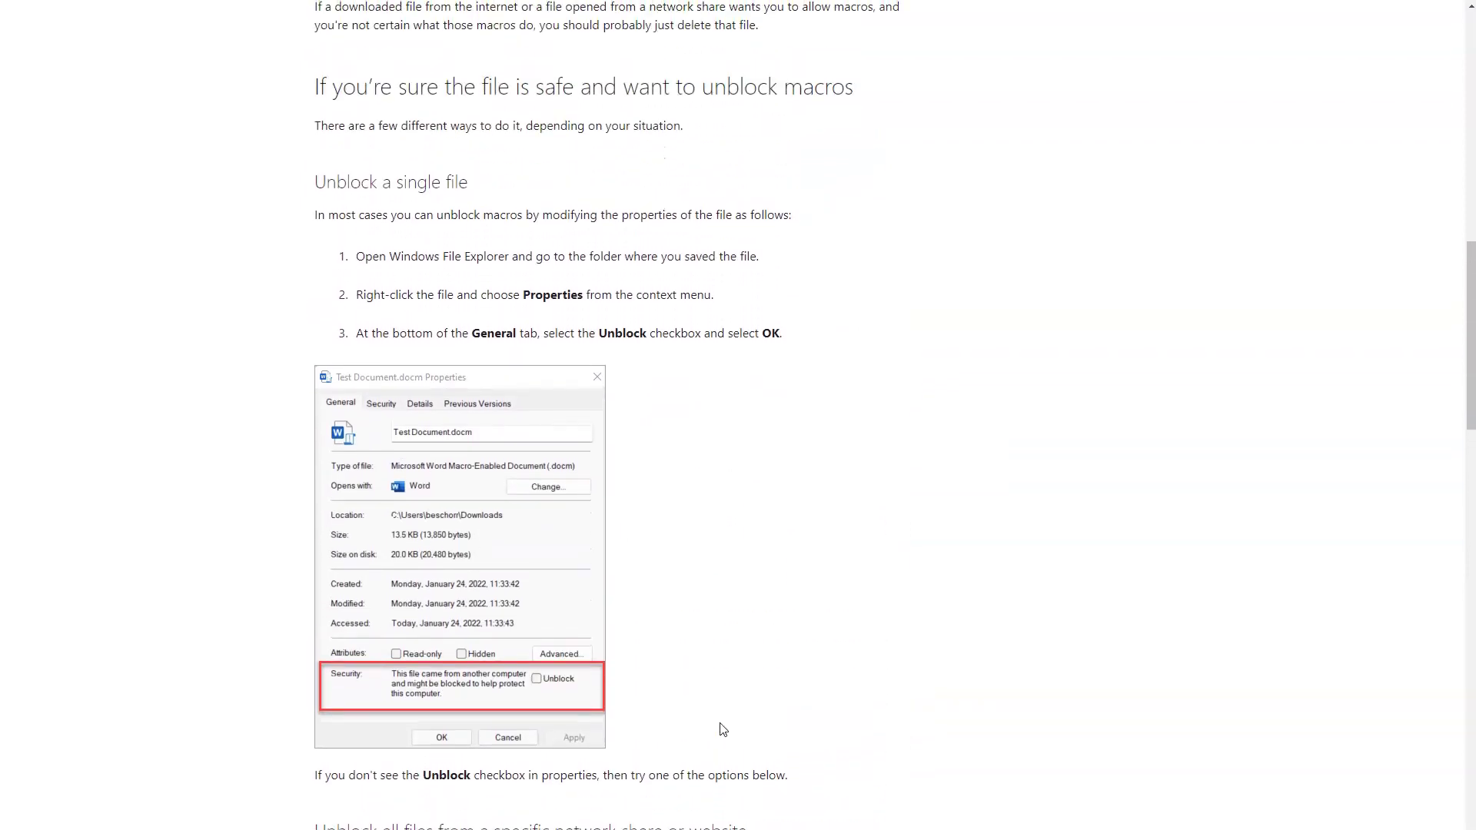